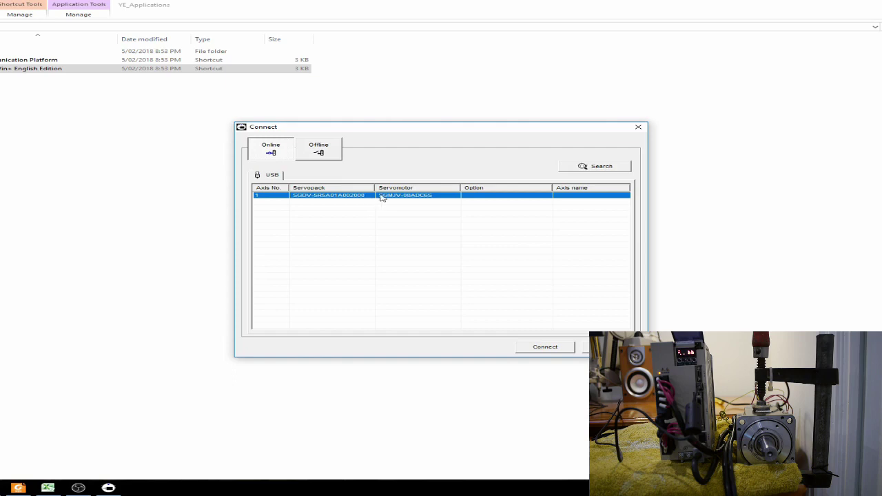
- Connect online to the axis 1 Servopack and start its Setup Wizard, reading in the encoder selection
left_click(556, 348)
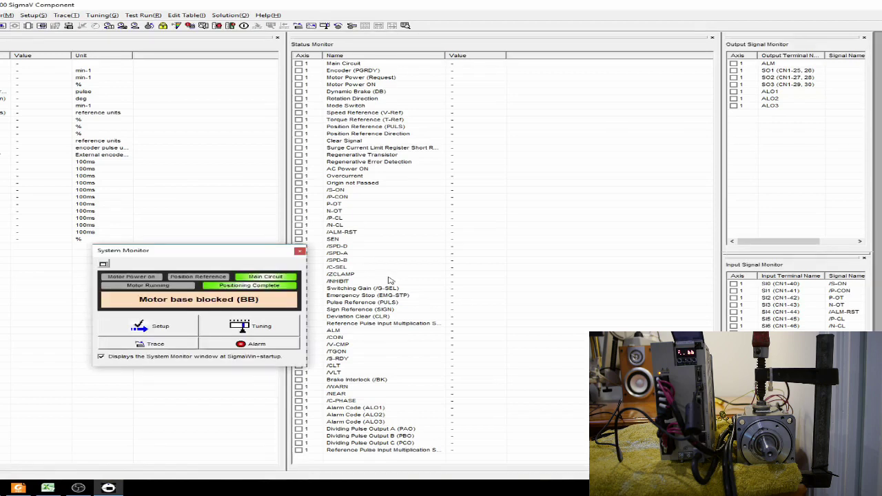
left_click_drag(248, 253, 160, 255)
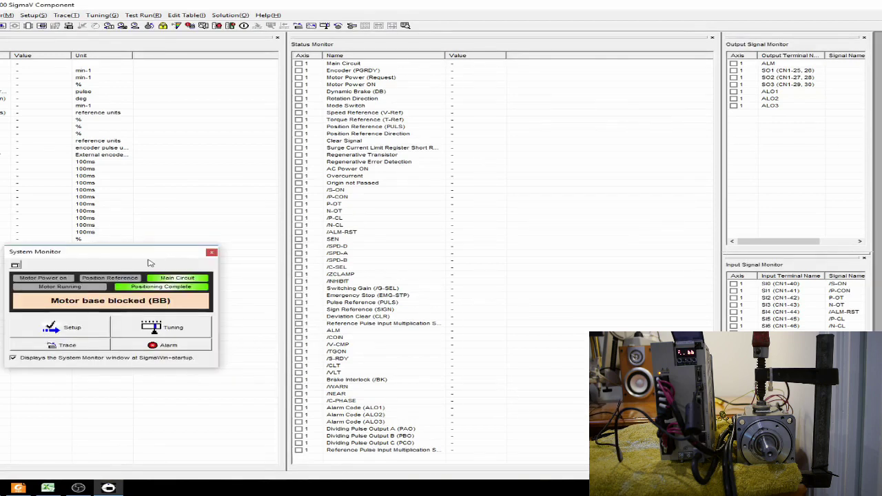
left_click(62, 327)
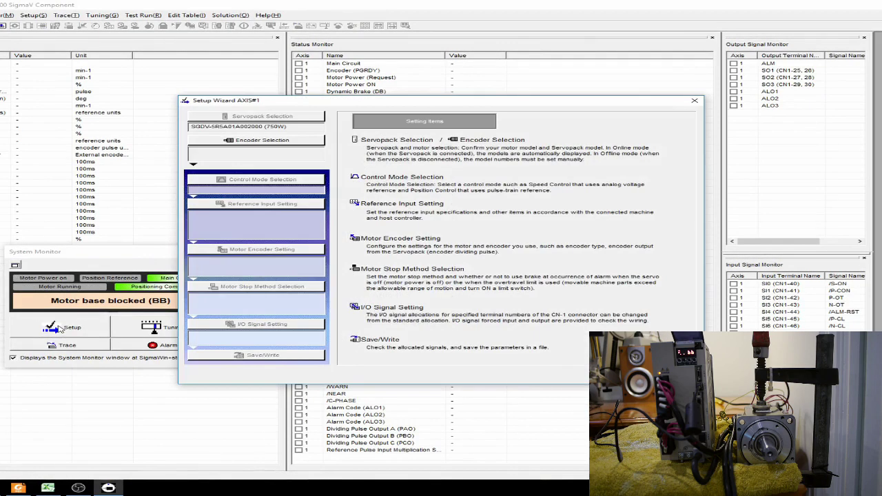
left_click(262, 144)
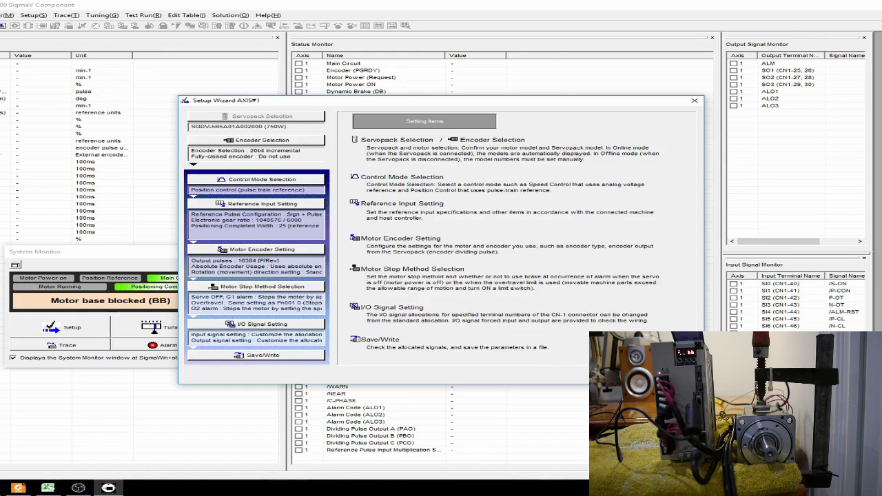
- Apply position control (pulse train reference) as the control mode in the Setup Wizard
left_click(290, 179)
left_click(435, 170)
left_click(451, 177)
left_click(562, 358)
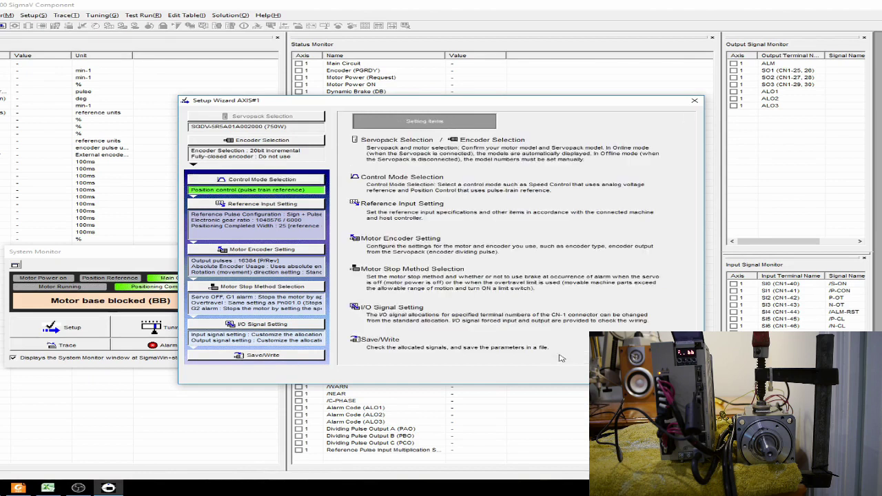
- Configure the reference input as Sign + Pulse with electronic gear details for a ball screw of 6 mm pitch, and apply it
left_click(288, 205)
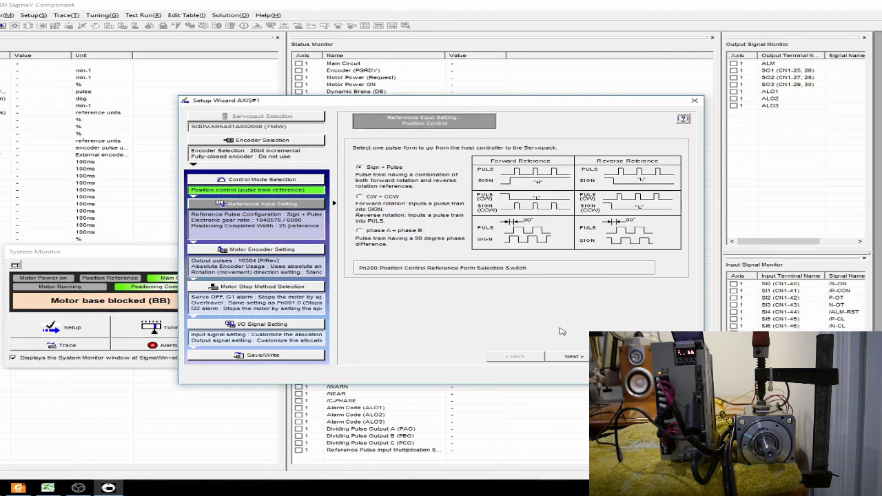
left_click(566, 356)
left_click(567, 356)
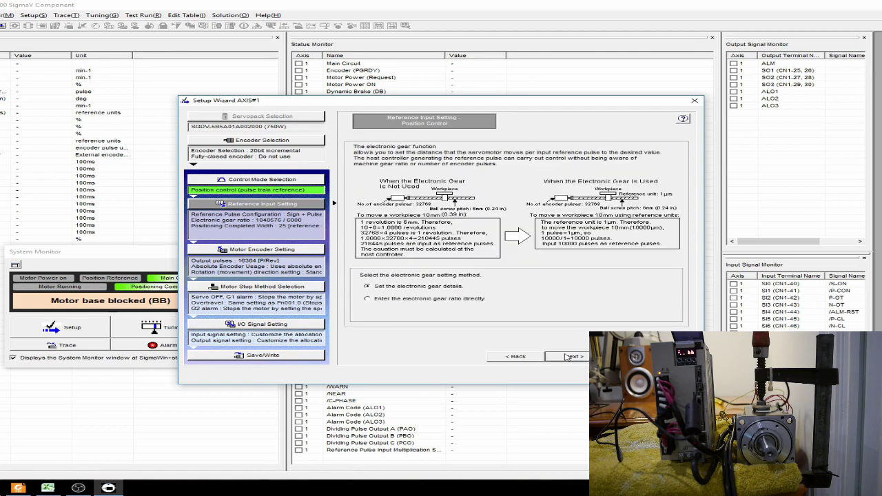
left_click(567, 356)
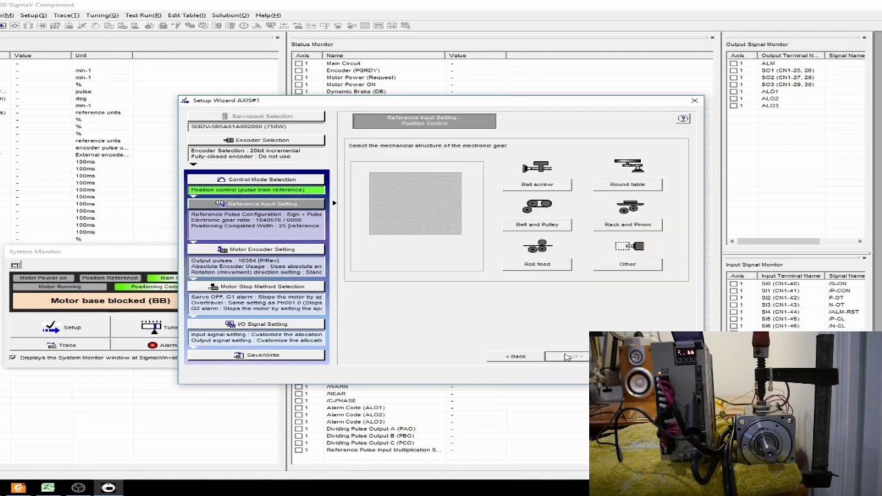
left_click(564, 191)
left_click(576, 357)
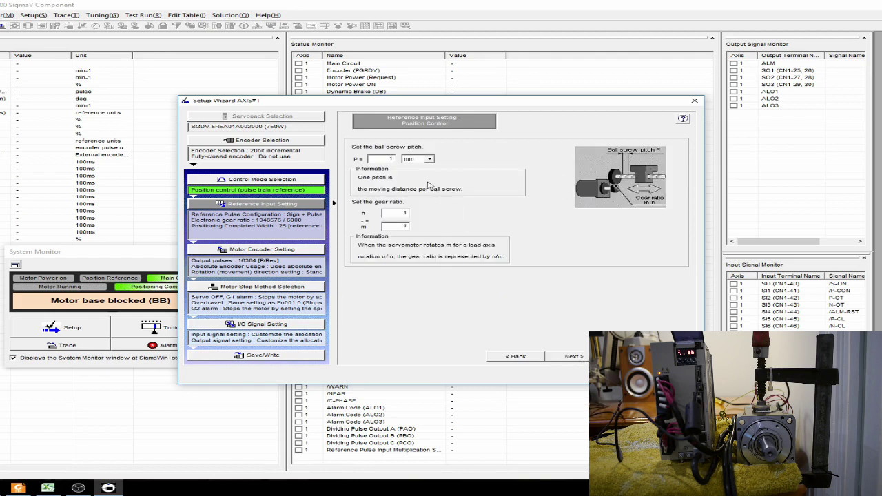
type("6")
left_click(580, 358)
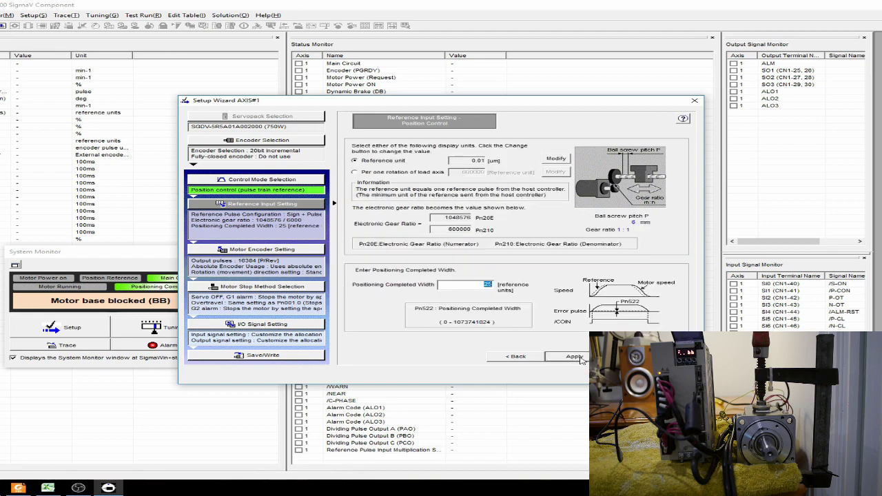
left_click(576, 357)
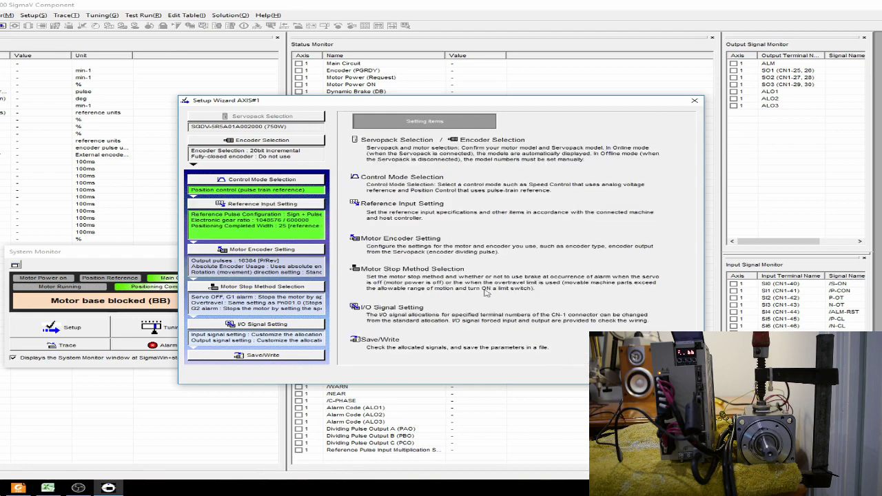
- Apply the motor encoder settings with 16384 P/Rev dividing output and standard rotation, plus the preset motor stop methods without a holding brake
left_click(302, 251)
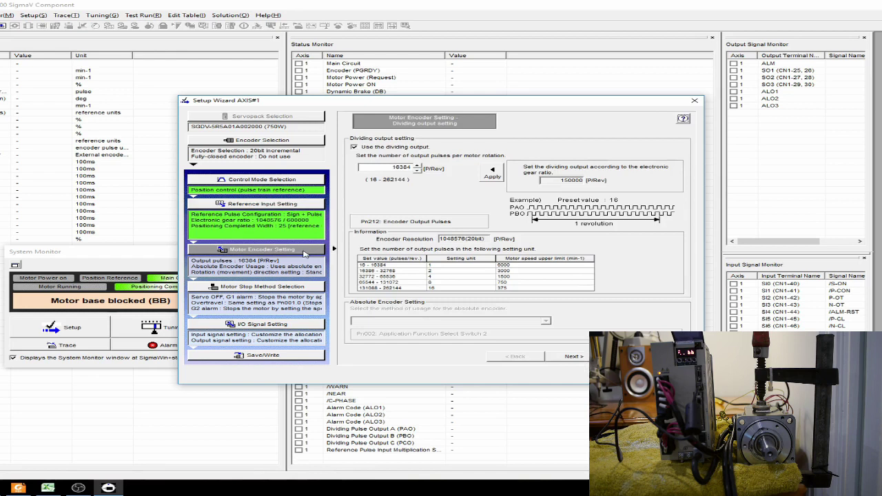
left_click(575, 356)
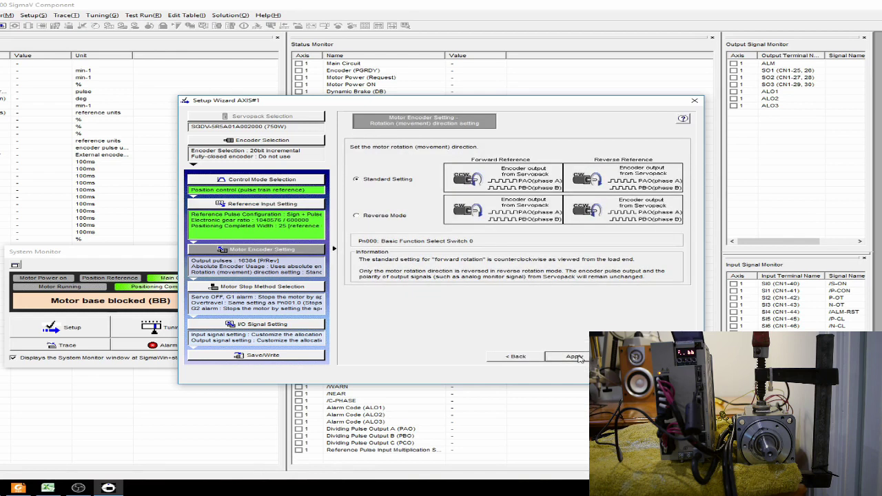
left_click(575, 357)
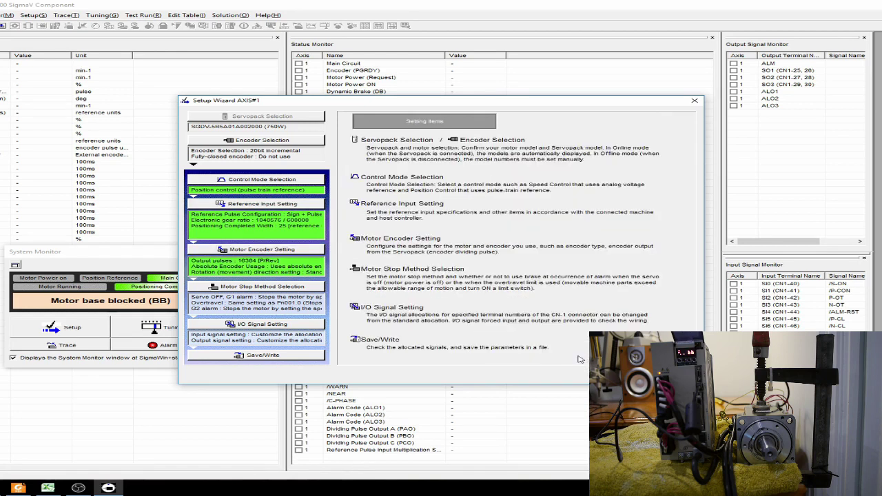
left_click(284, 289)
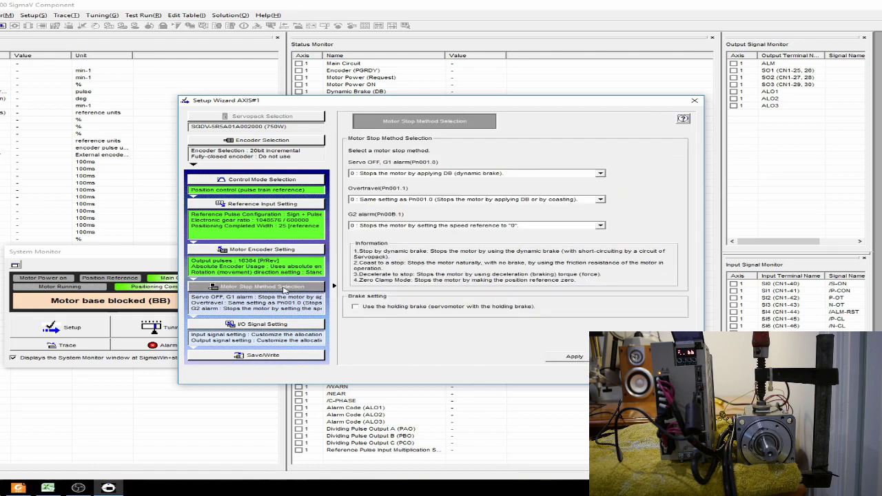
left_click(574, 357)
- Try to allocate the /P-CON input signal to Always ON and accept the output signal allocation as it is
left_click(291, 324)
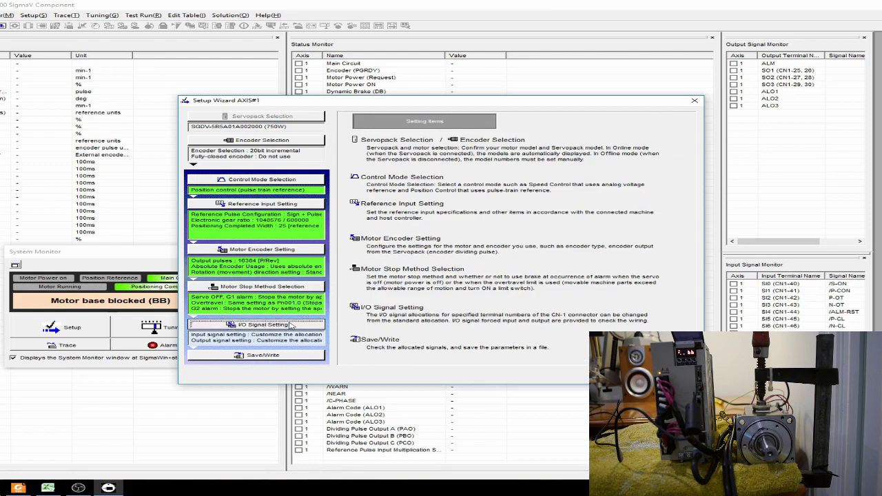
left_click(377, 220)
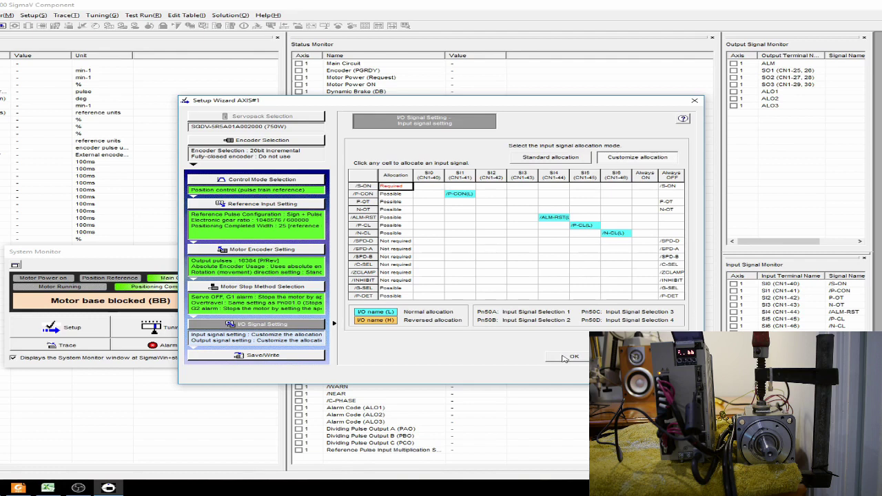
left_click(645, 195)
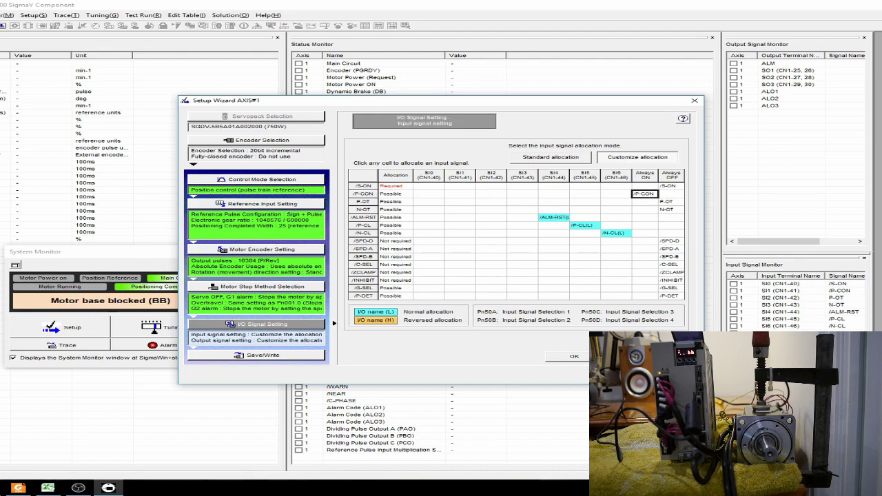
left_click(573, 356)
left_click(482, 265)
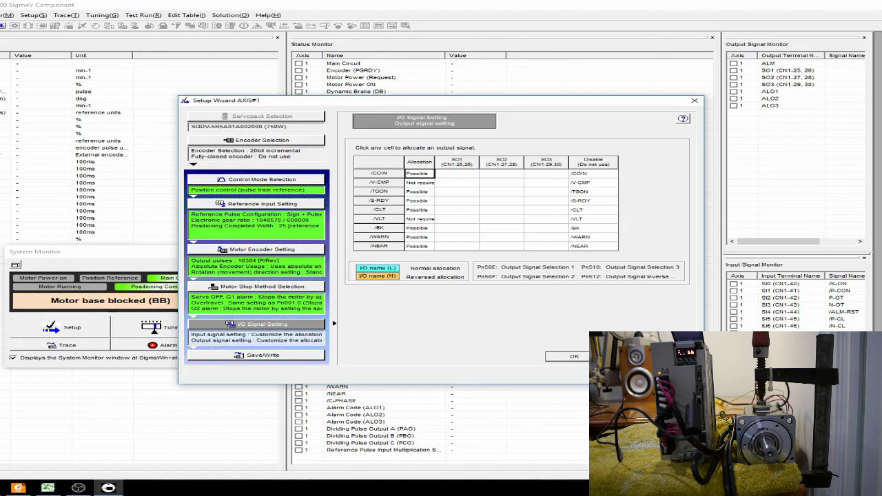
key("Return")
- Write the wizard's parameters into the Servopack with a backup file, discarding the unapplied I/O signal changes
left_click(303, 354)
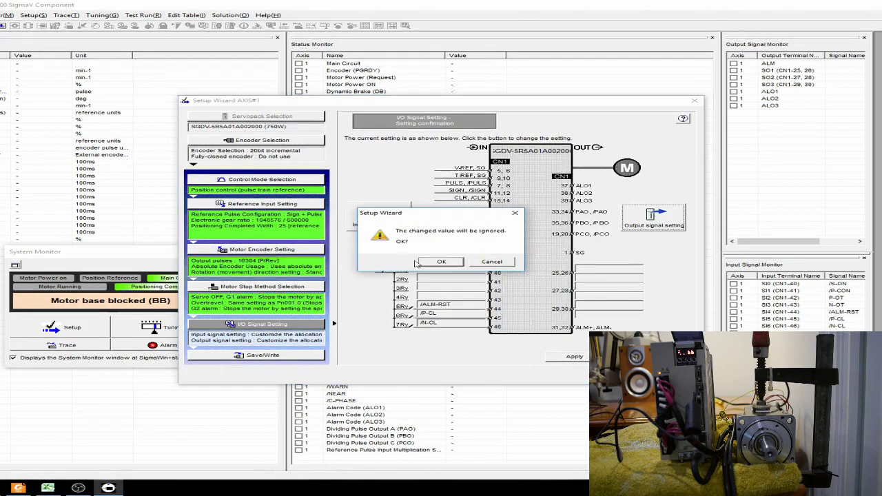
left_click(445, 263)
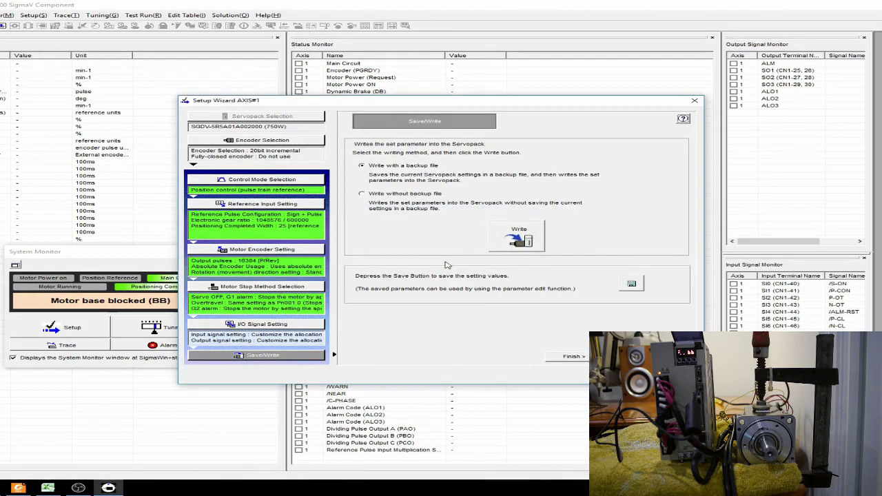
left_click(517, 239)
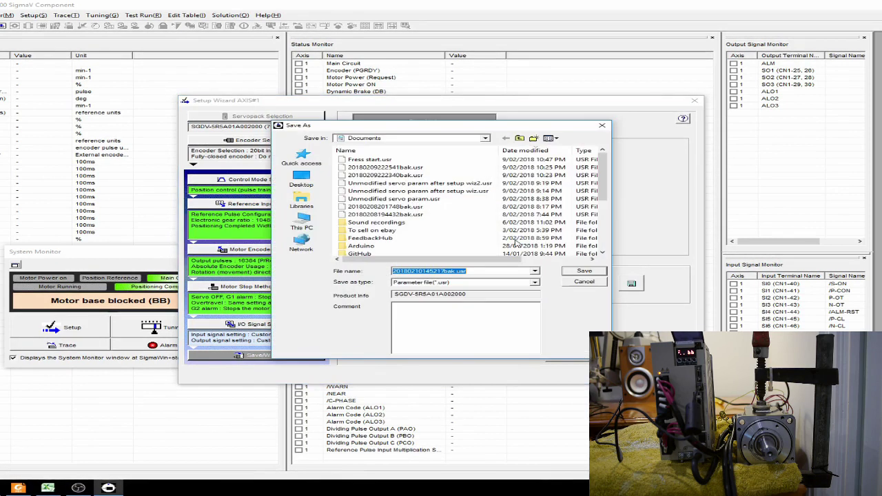
left_click(583, 270)
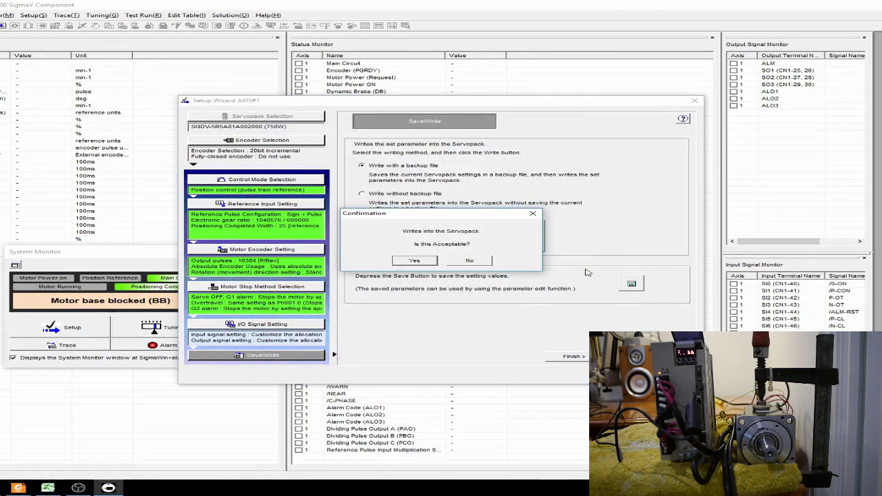
left_click(422, 263)
left_click(444, 260)
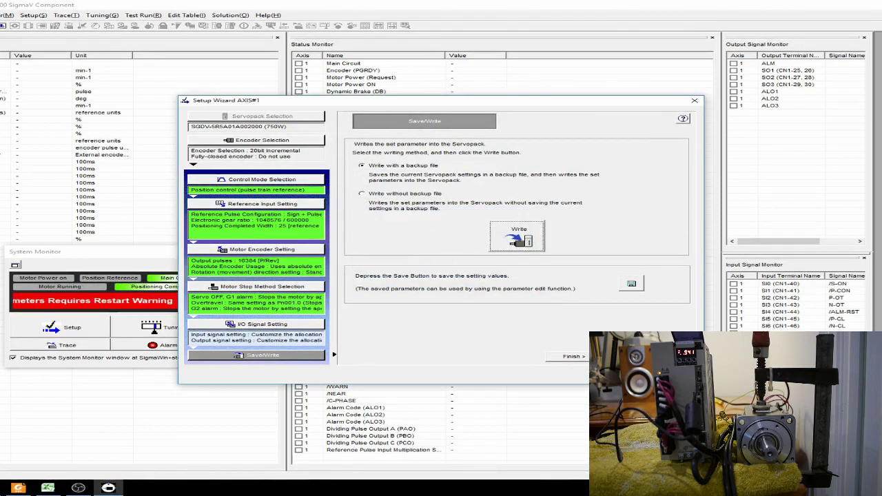
left_click(434, 256)
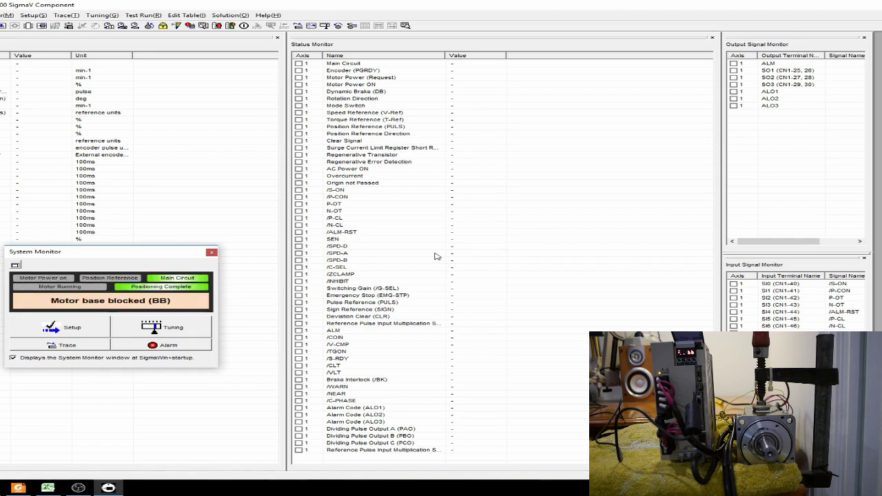
- Open the Tuning function, review its precautions, and start the moment of inertia ratio identification
left_click(148, 329)
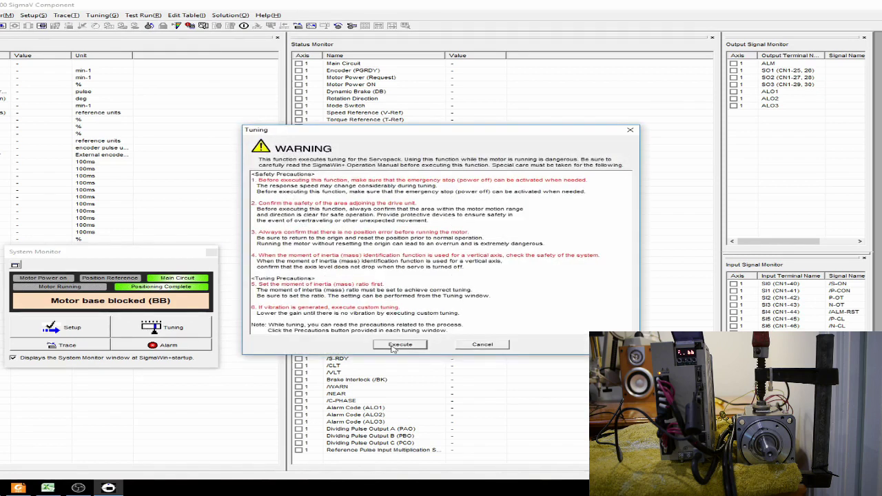
left_click(398, 346)
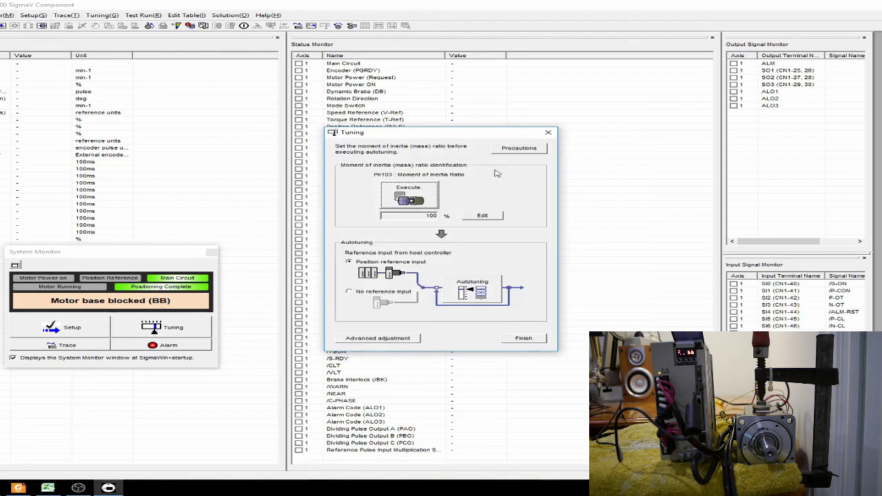
left_click(521, 150)
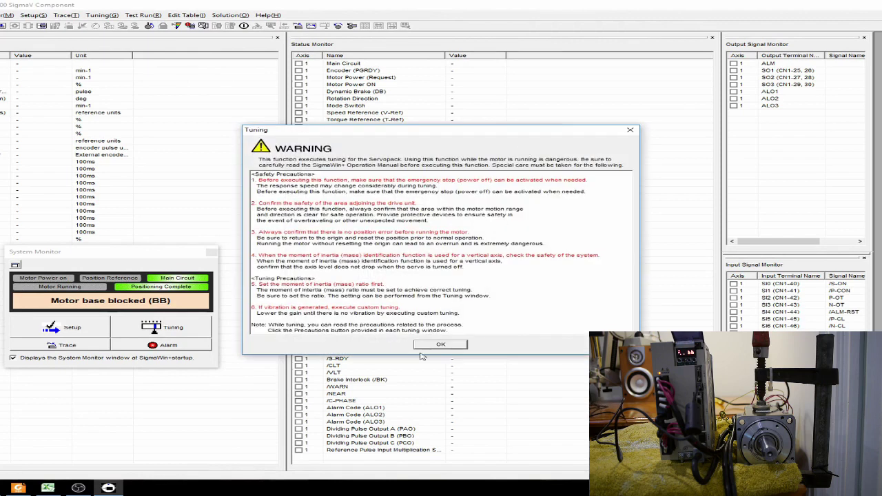
left_click(425, 335)
left_click(423, 197)
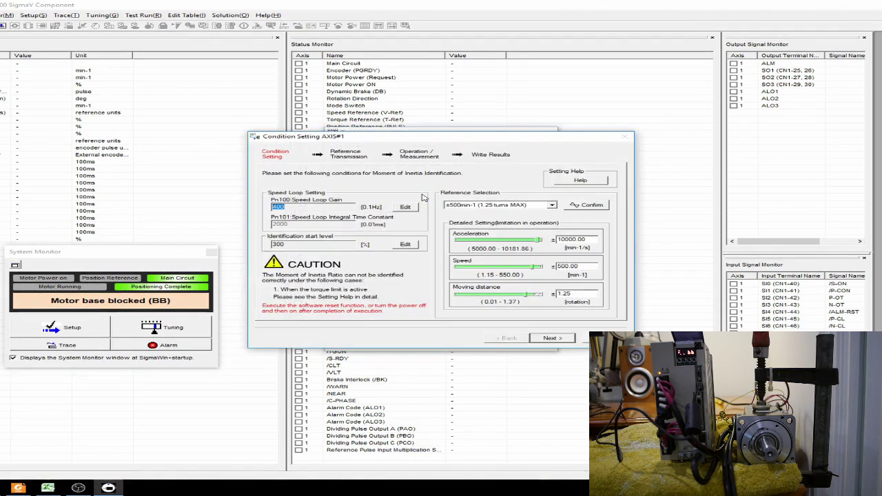
- Accept the ±500 min-1 (1.25 turns MAX) identification conditions and transfer the reference conditions to the Servopack
left_click(554, 338)
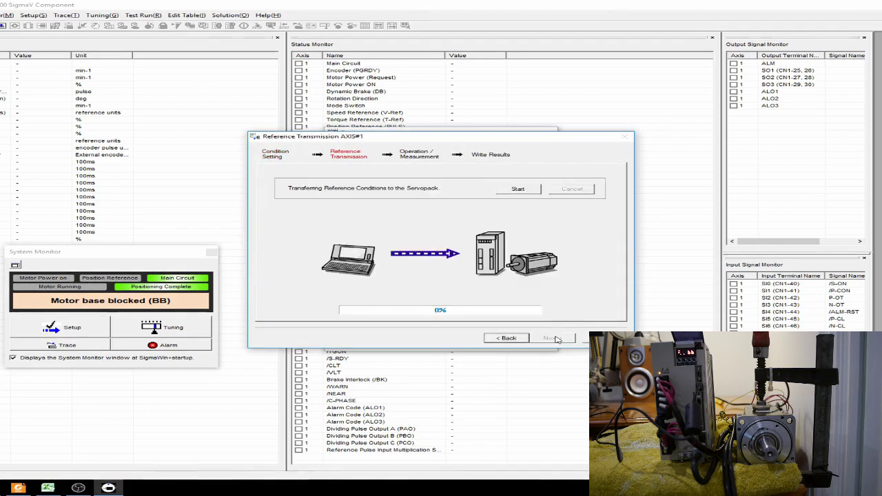
left_click(525, 190)
left_click(560, 338)
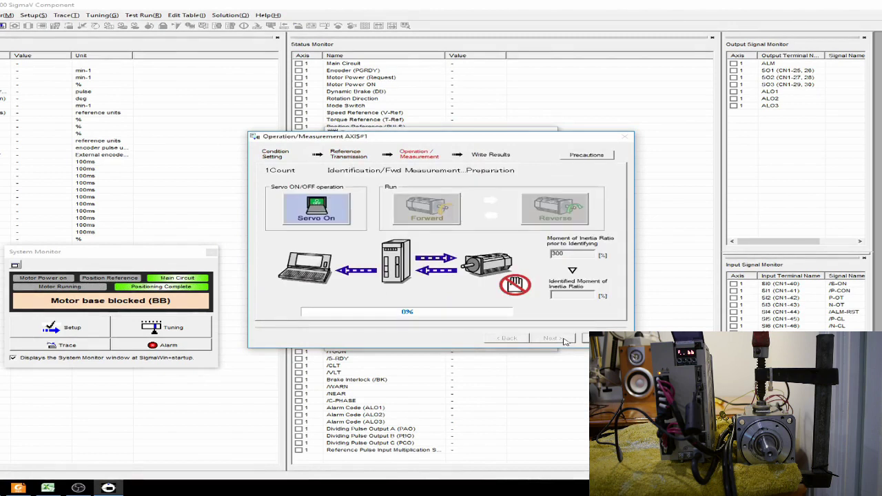
- Turn the servo on, alternate forward and reverse runs until the moment of inertia identification completes, and turn the servo off
left_click(314, 215)
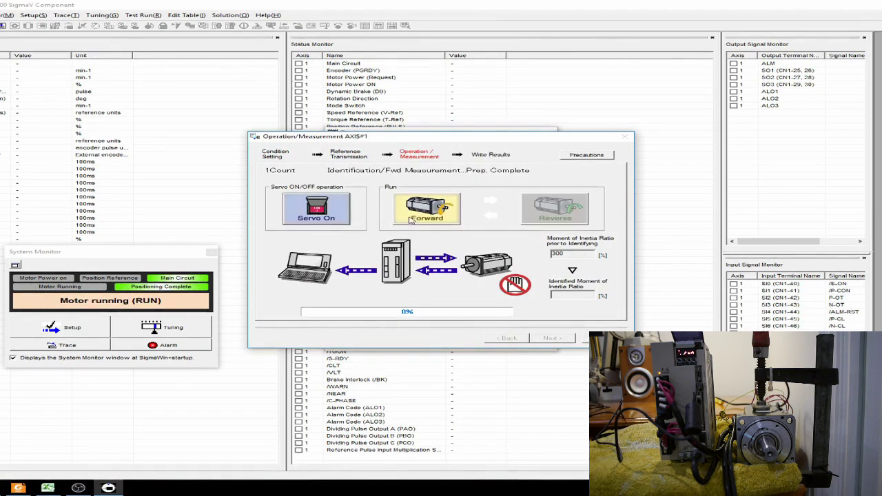
left_click(412, 218)
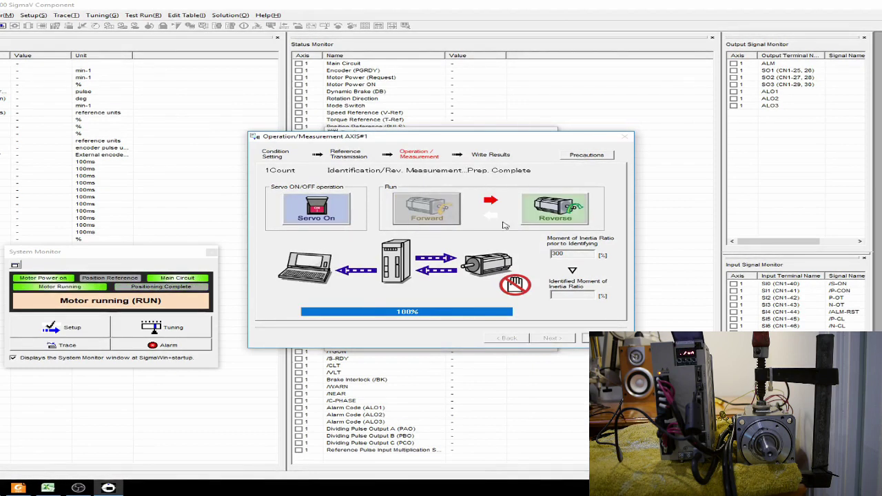
left_click(554, 208)
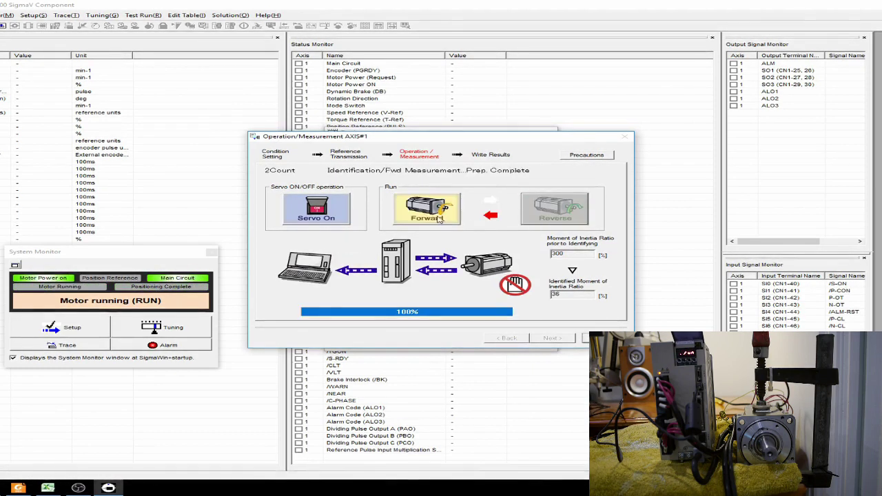
left_click(446, 218)
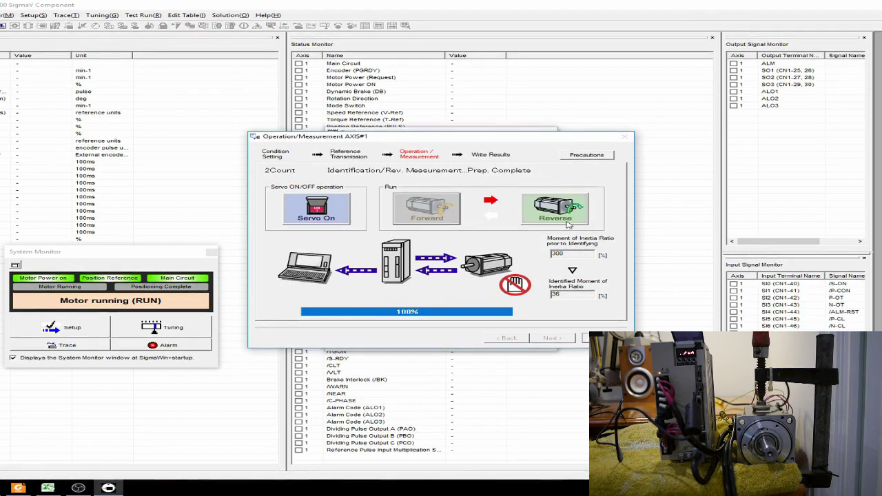
left_click(565, 219)
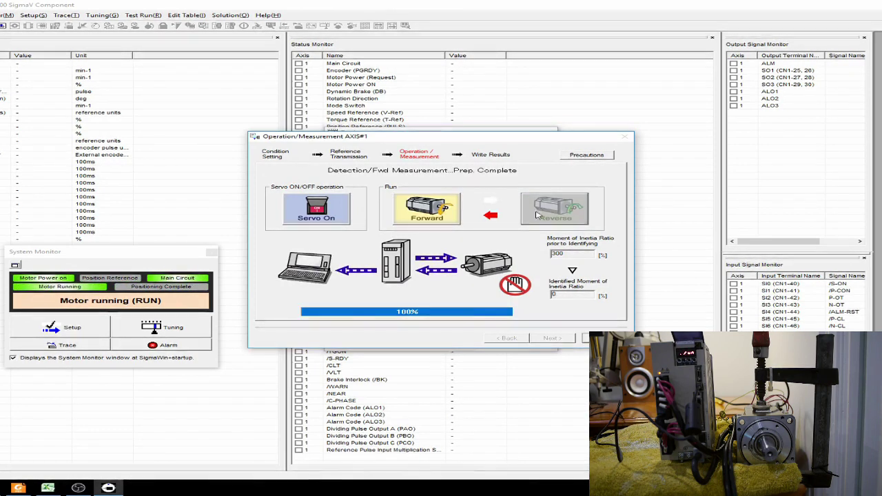
left_click(446, 217)
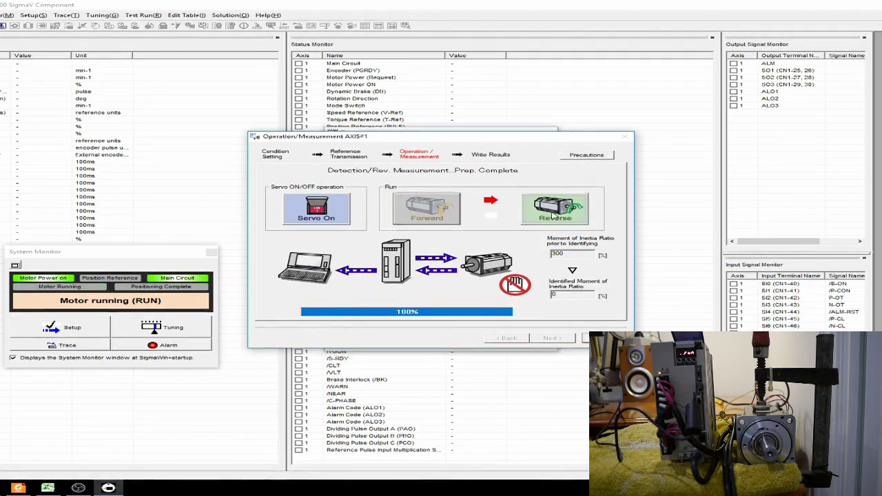
left_click(553, 216)
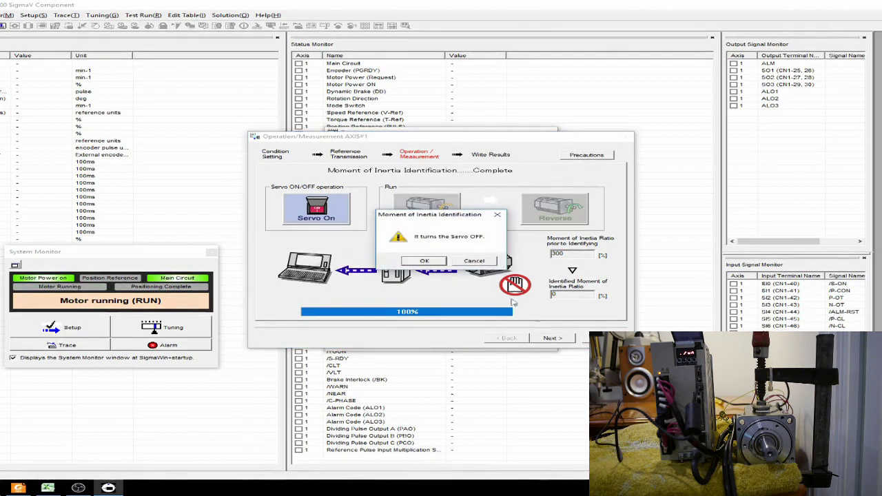
left_click(424, 260)
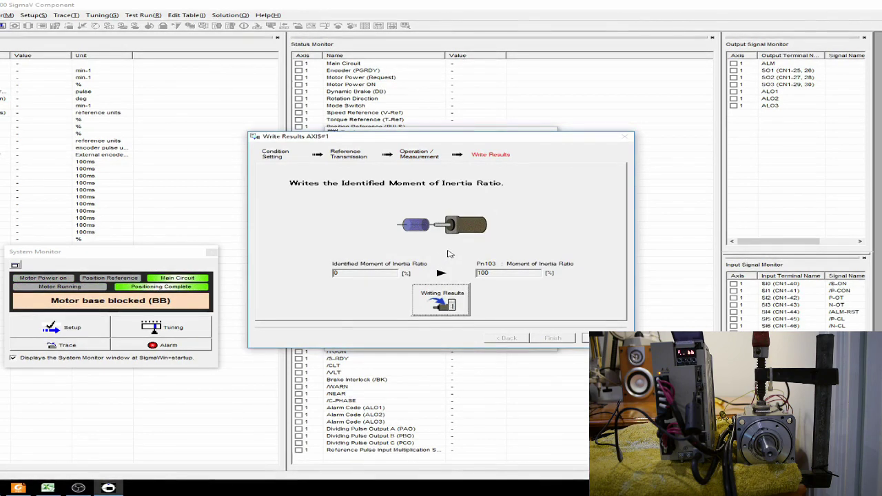
- Write the identified moment of inertia ratio to Pn103, finish the identification, and execute the software reset
left_click(453, 307)
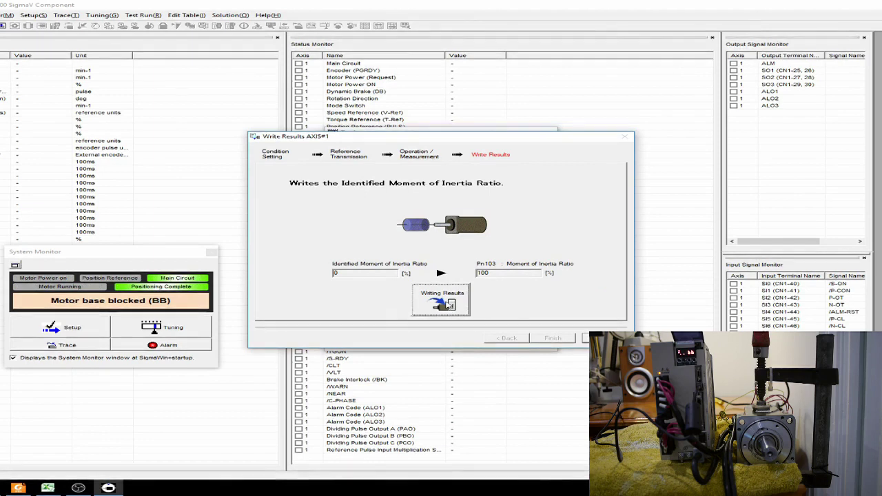
left_click(559, 338)
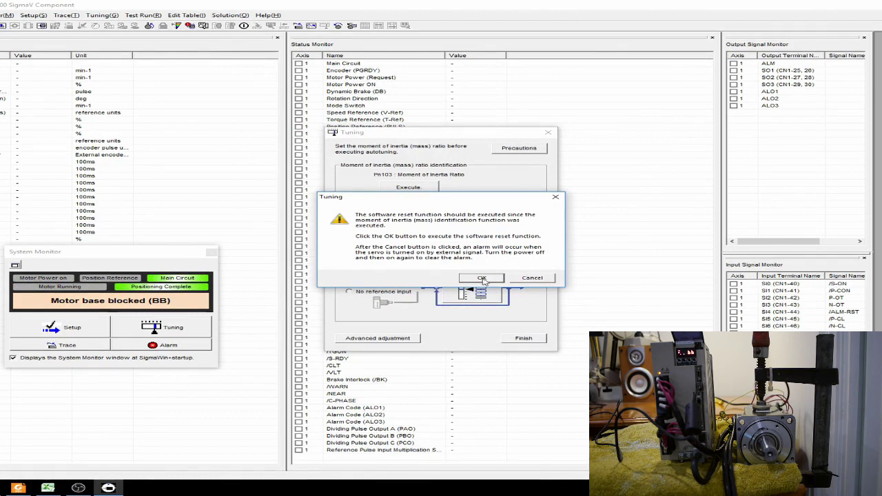
left_click(482, 278)
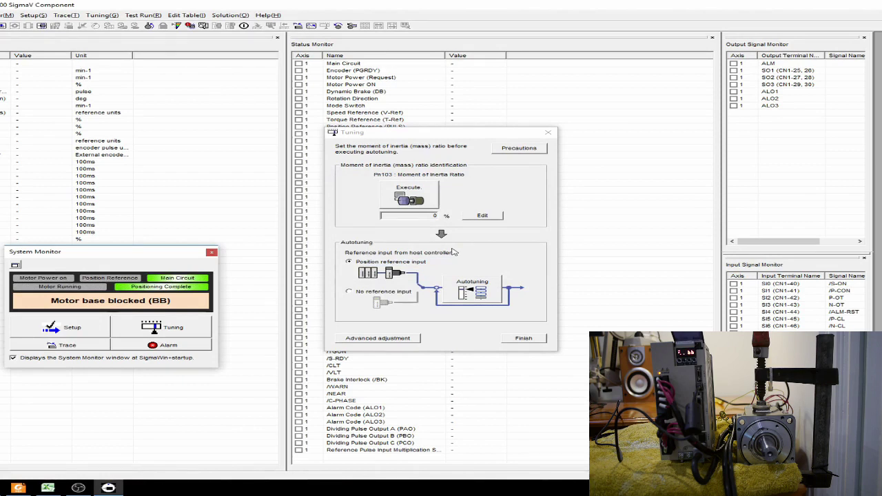
- Configure autotuning without reference input: moment of inertia presumed, mode for positioning, ball screw mechanism or linear motor, and 3.0 rotations distance
left_click(397, 295)
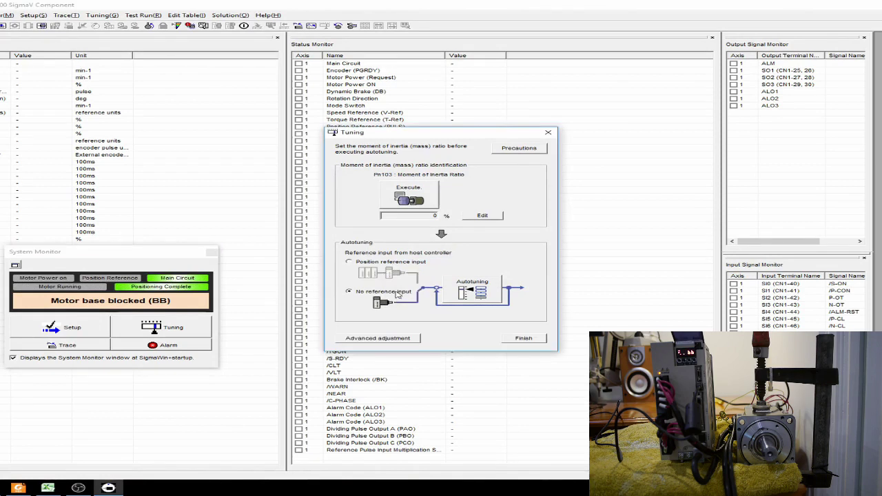
left_click(462, 294)
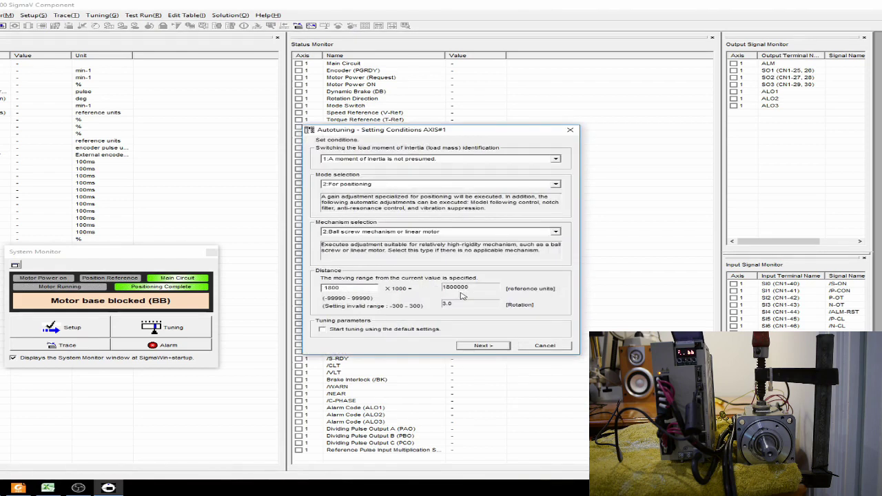
left_click(414, 161)
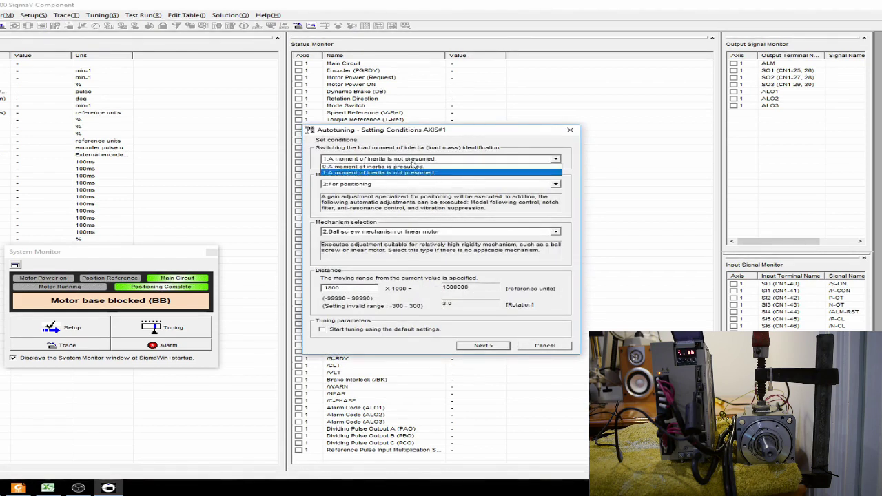
left_click(413, 168)
left_click(414, 183)
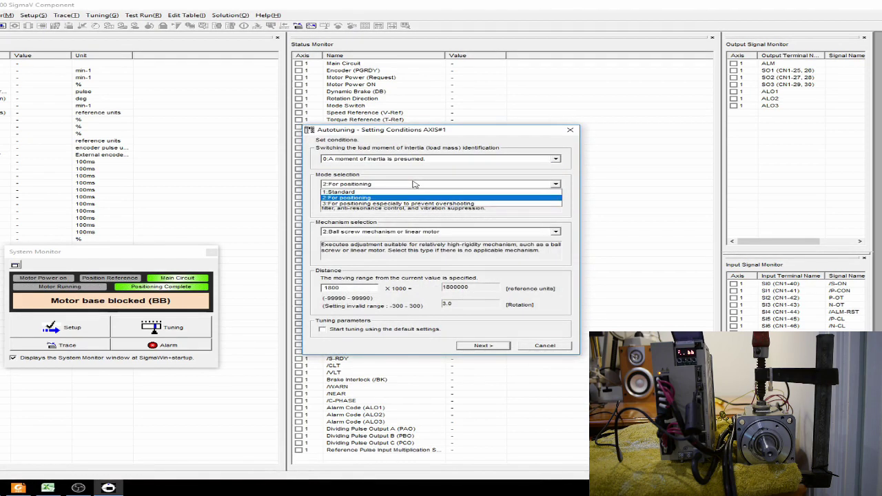
left_click(414, 184)
left_click(418, 232)
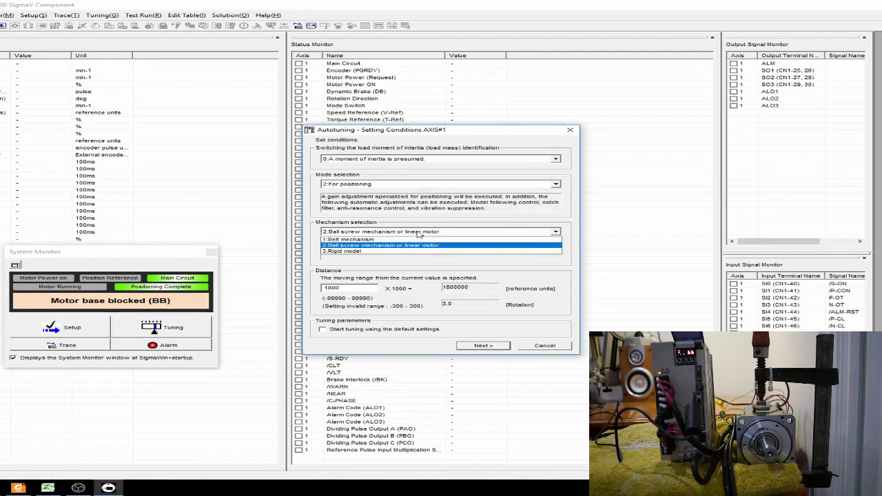
left_click(418, 233)
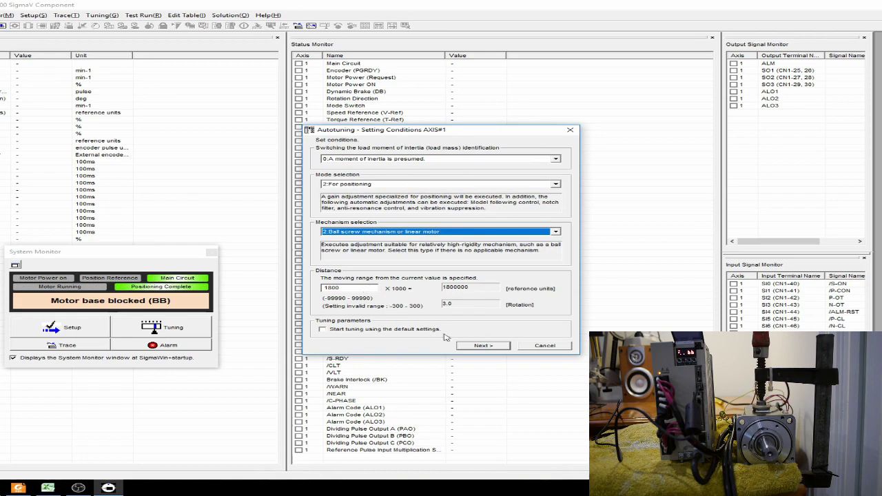
left_click(479, 346)
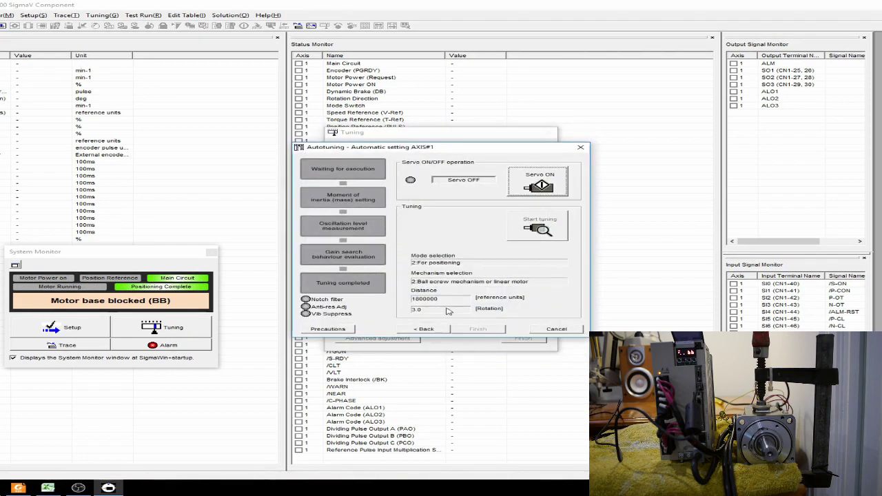
- Return to the autotuning conditions, enable starting with the default settings, and accept the reset of the tuning parameters
left_click(434, 330)
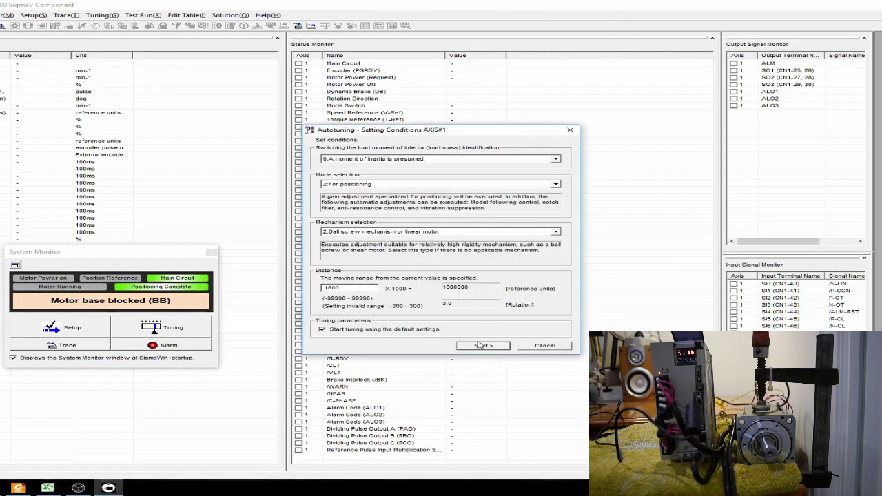
left_click(481, 346)
left_click(410, 277)
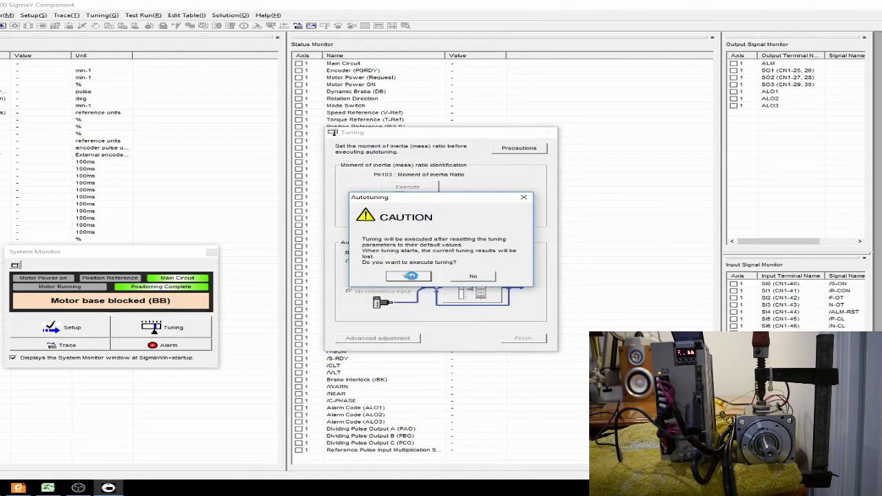
- Turn the servo on, run the autotuning to completion, and finish the Tuning function
left_click(528, 184)
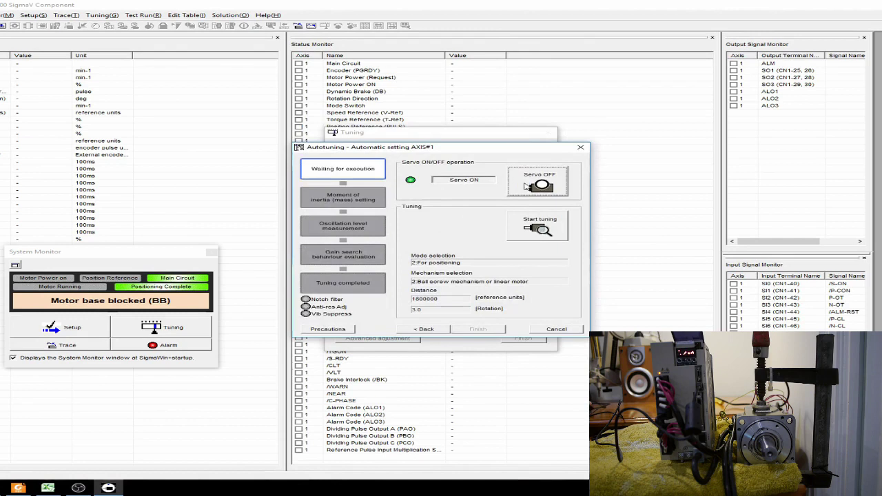
left_click(531, 231)
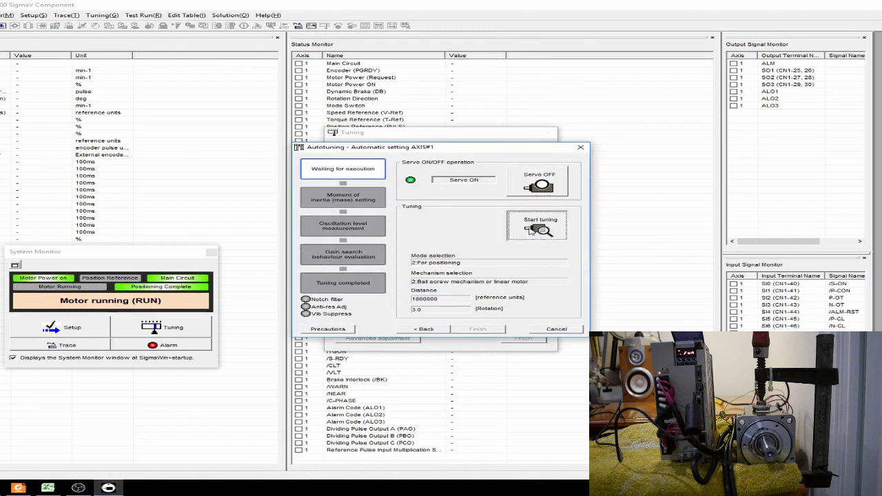
left_click(414, 270)
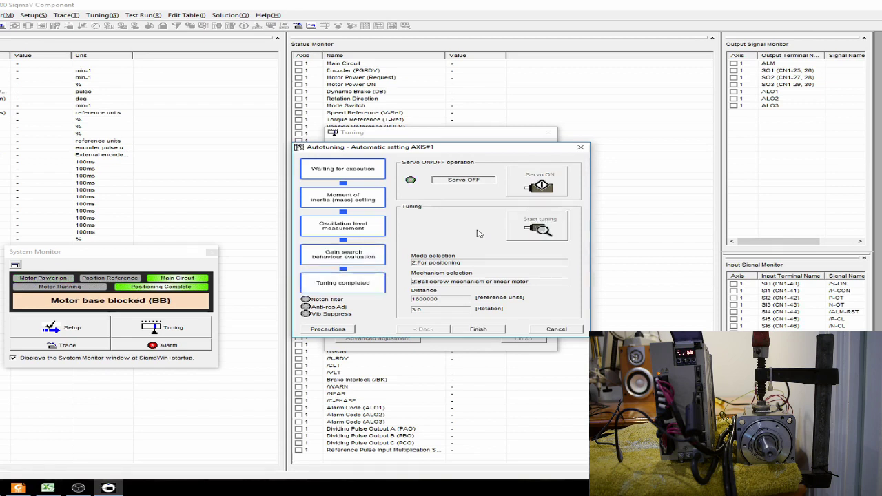
left_click(489, 329)
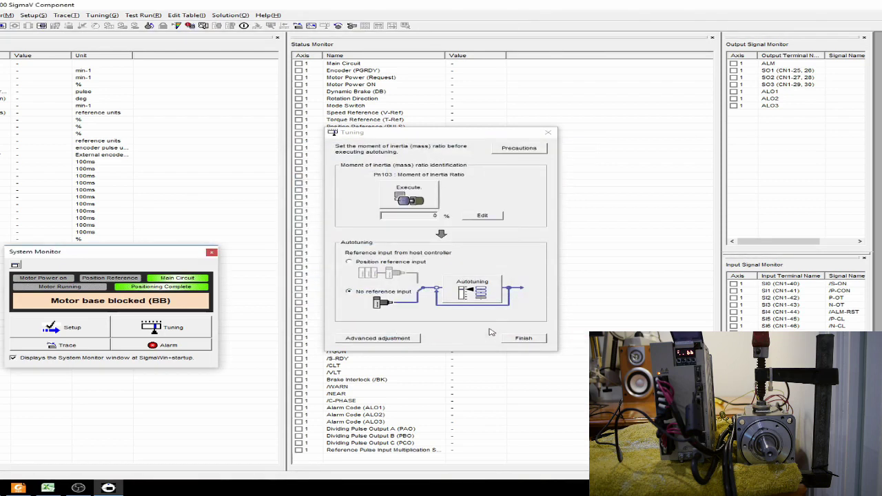
left_click(539, 341)
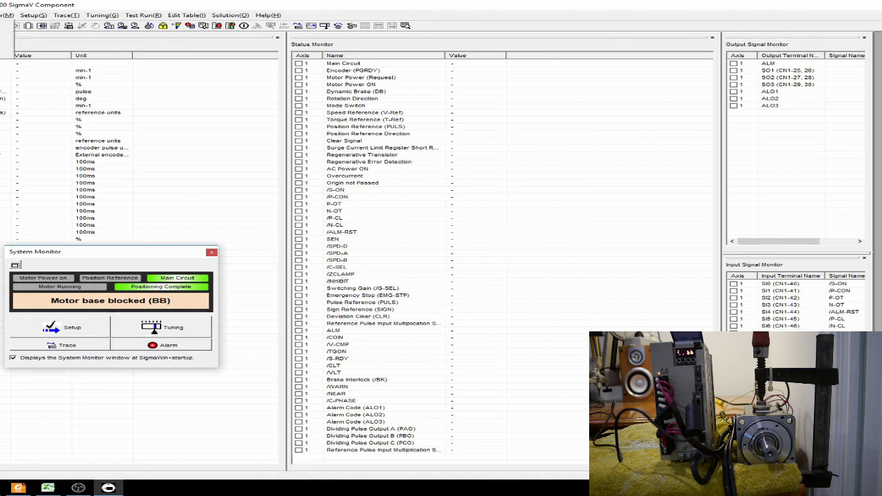
- Open parameter editing and look through the Servopack's parameters, including the Function Selection (Pn0xx) and Gain (Pn1xx) groups
left_click(3, 24)
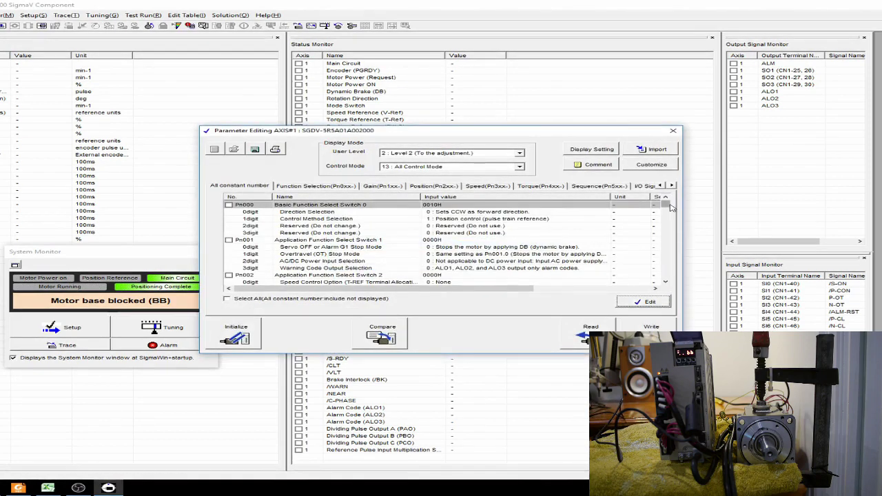
mouse_move(669, 206)
left_mouse_down()
mouse_move(667, 283)
mouse_move(663, 195)
left_mouse_up()
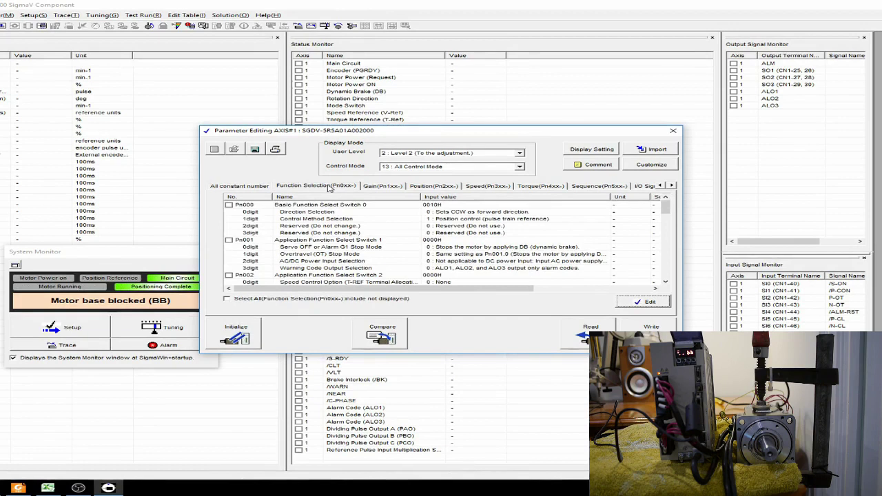
left_click(380, 186)
left_click(315, 185)
left_click(265, 186)
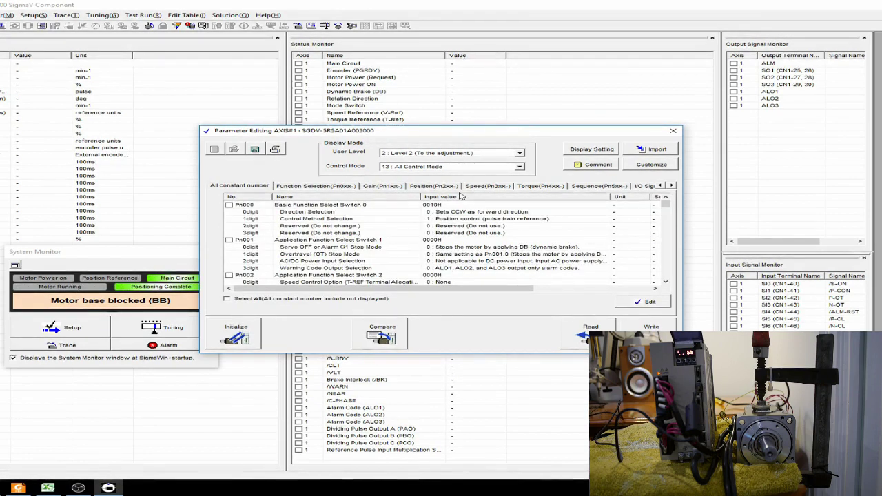
- Import the Fress start.usr parameter file, compare its values with those in the Servopack, and close parameter editing
left_click(646, 151)
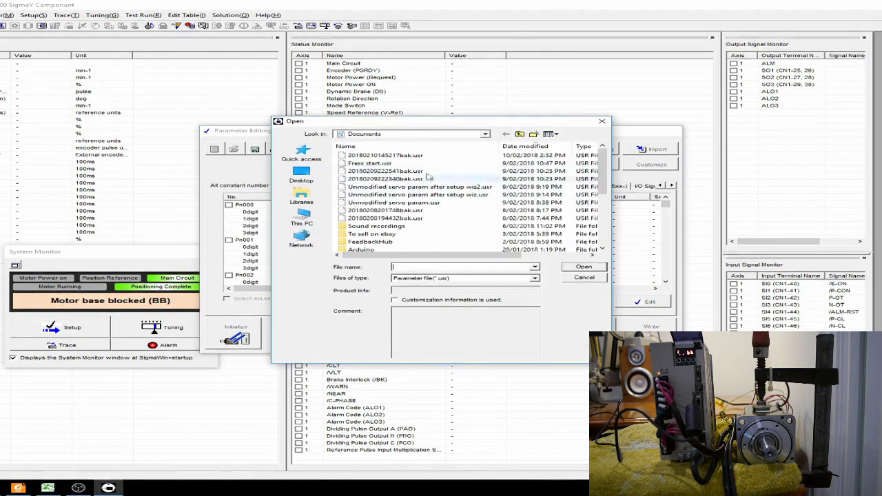
double_click(445, 166)
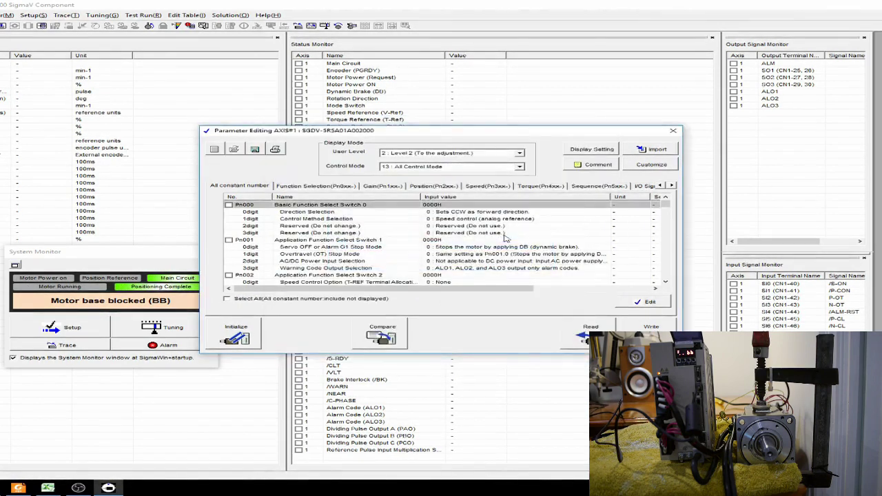
left_click(387, 335)
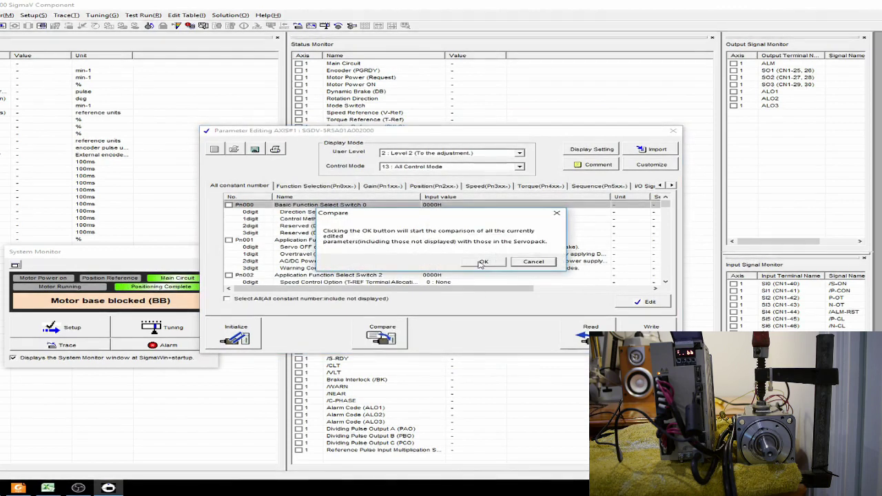
left_click(483, 261)
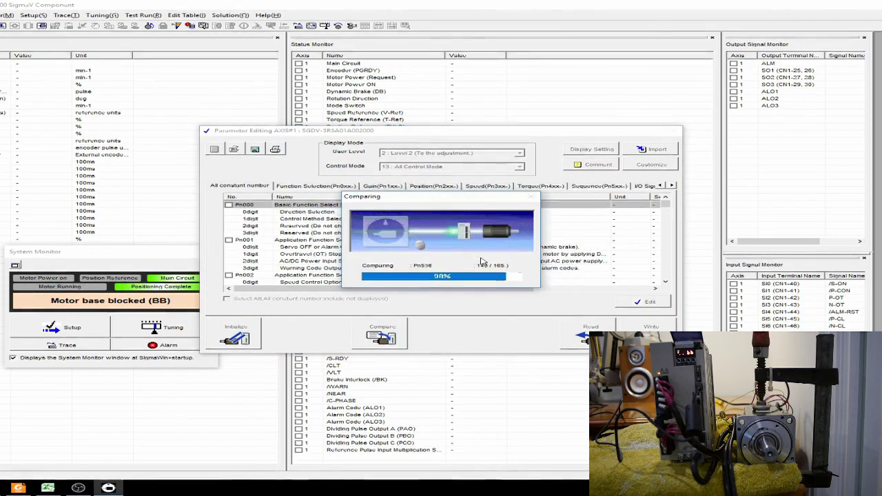
mouse_move(582, 190)
left_mouse_down()
mouse_move(584, 217)
mouse_move(586, 183)
left_mouse_up()
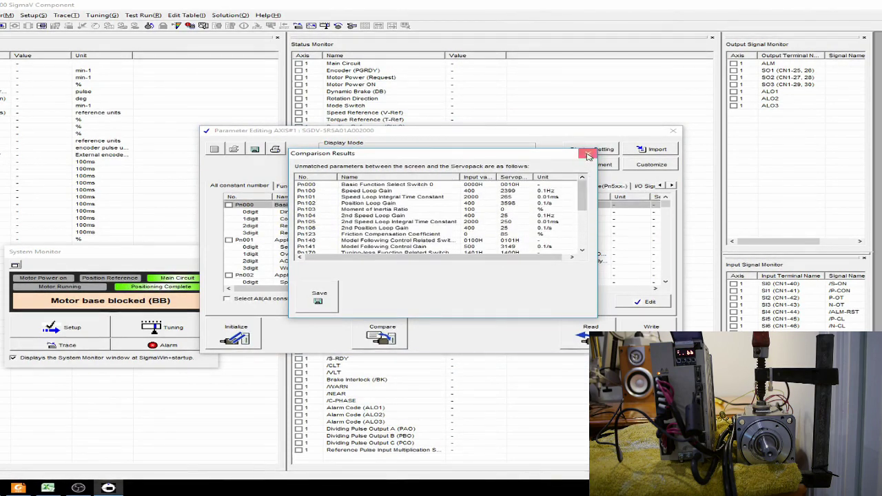
left_click(588, 153)
left_click(673, 131)
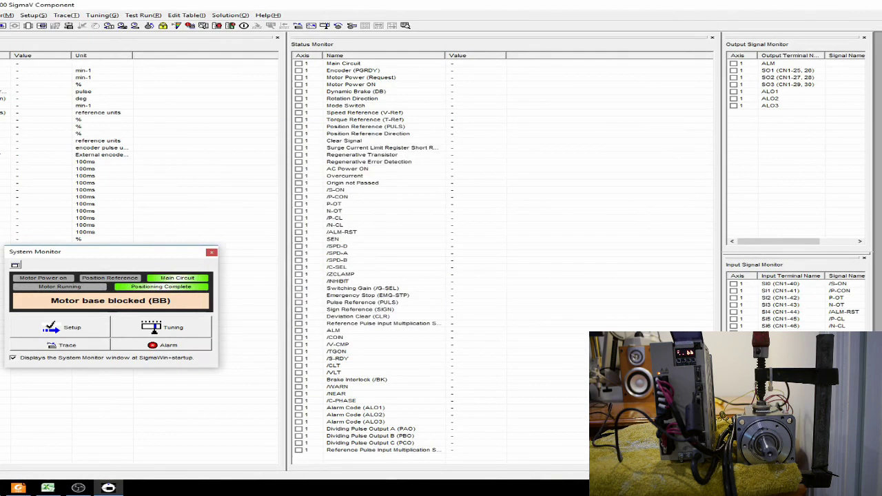
- Open the Trace function and set its sampling time to 2000 us in the trace settings
left_click(6, 15)
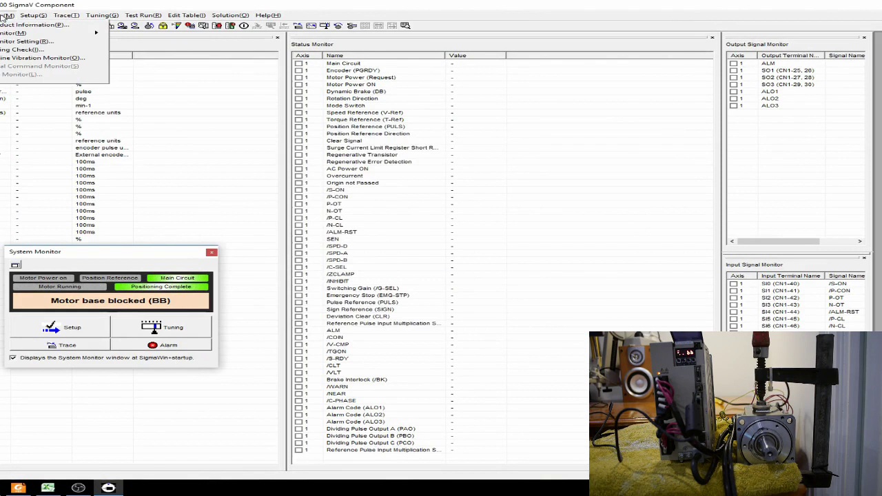
mouse_move(26, 15)
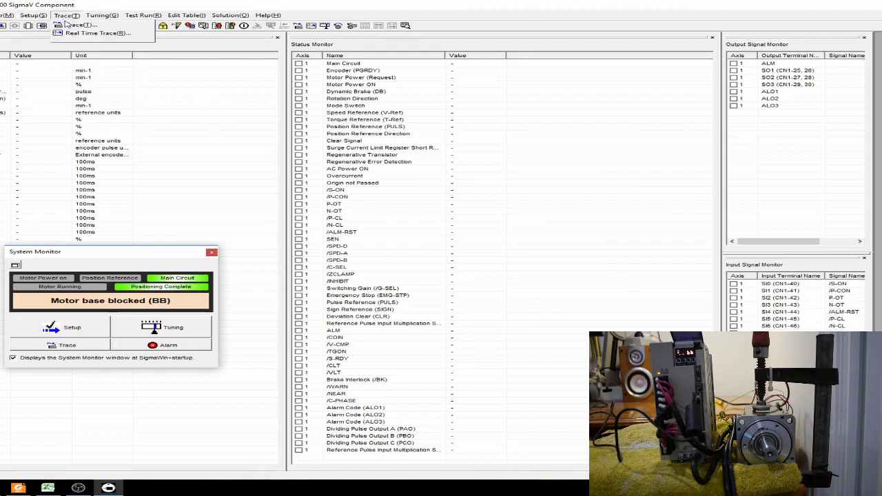
left_click(71, 26)
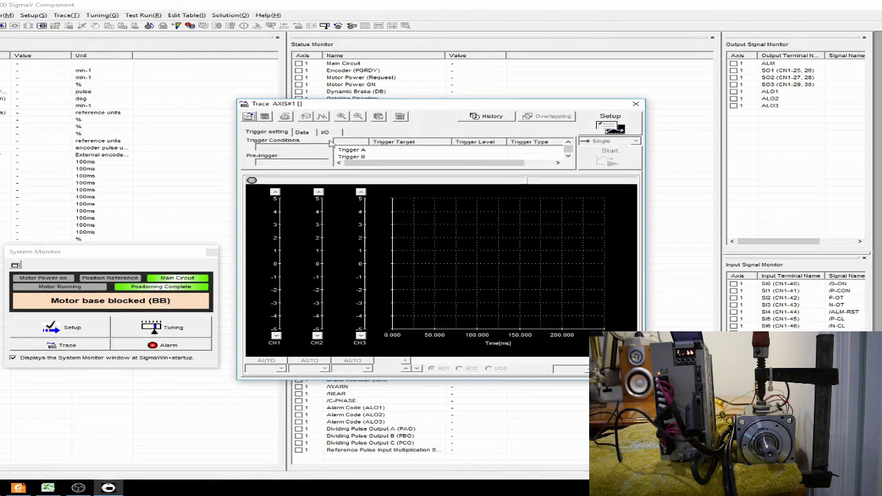
left_click(609, 124)
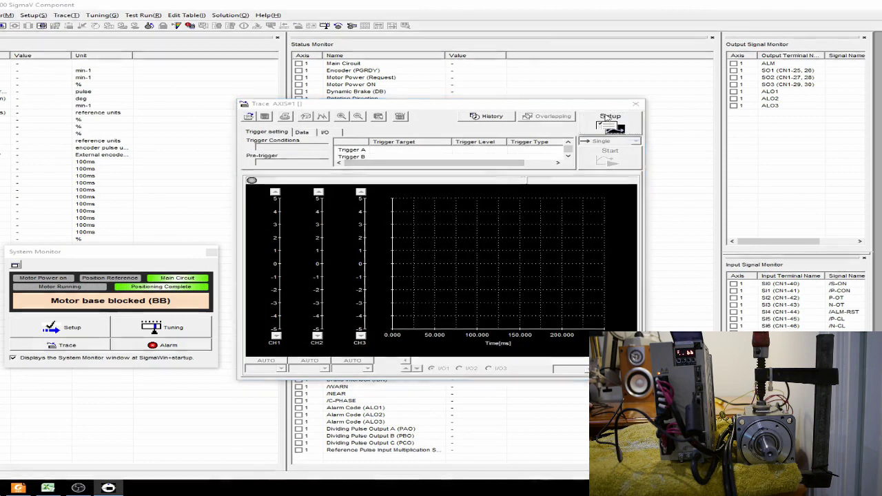
double_click(520, 174)
type("2000")
left_click(570, 332)
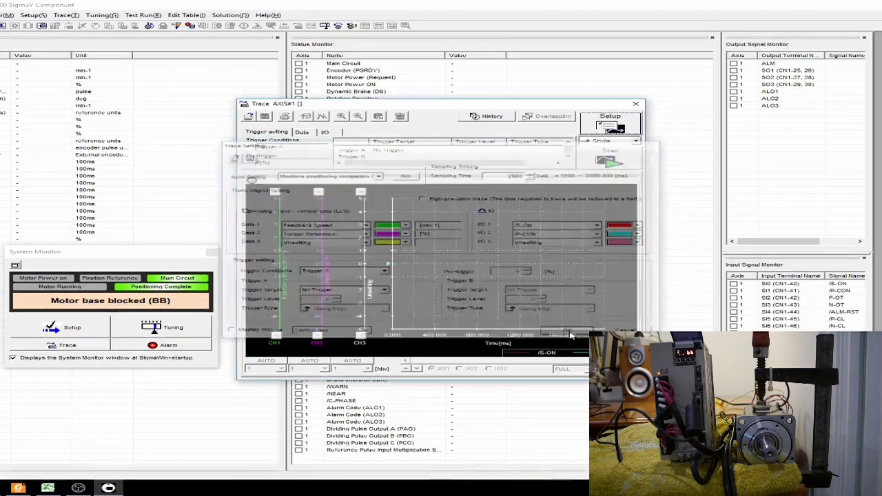
- Rearrange the Trace window and the System Monitor so that the trace graph and motor status do not overlap
mouse_move(544, 107)
left_mouse_down()
mouse_move(496, 86)
mouse_move(209, 39)
left_mouse_up()
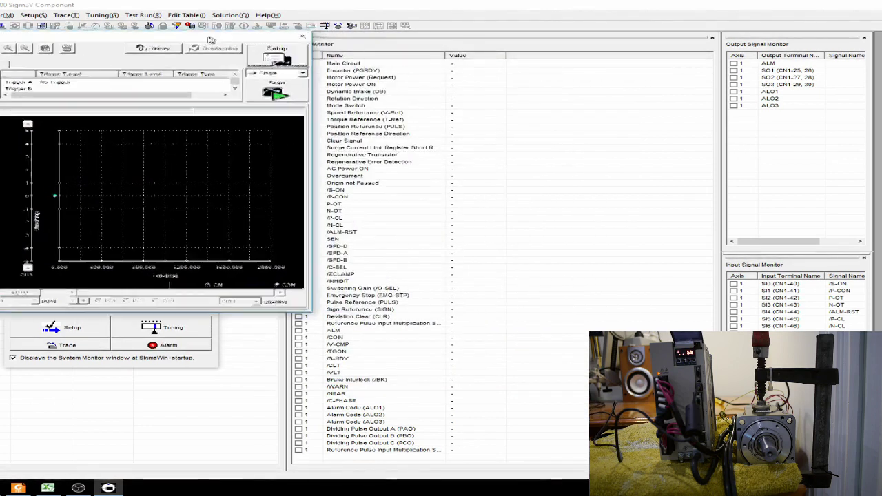
left_click(197, 361)
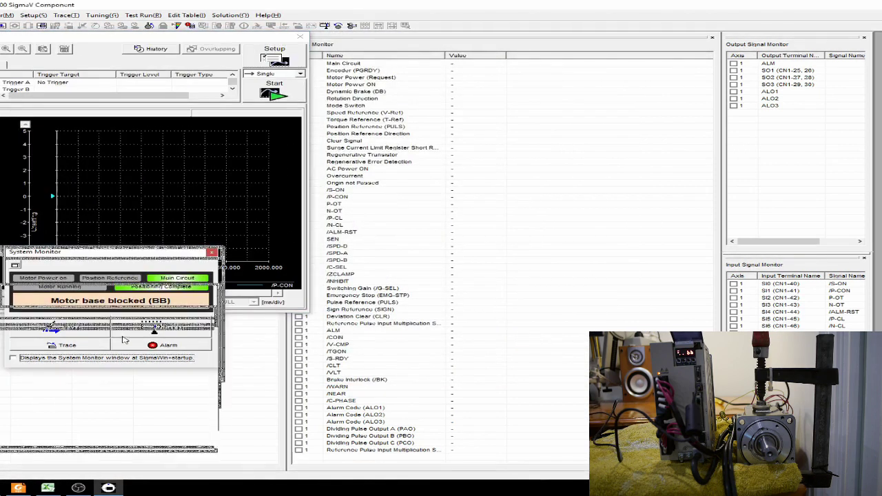
left_click_drag(186, 254, 186, 340)
- Open JOG Operation, accept its safety warning, and turn the servo on
left_click(151, 17)
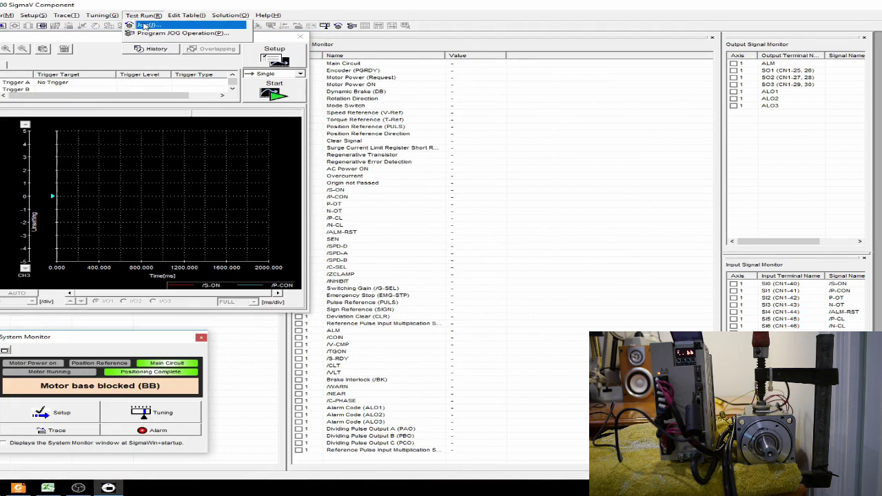
left_click(153, 34)
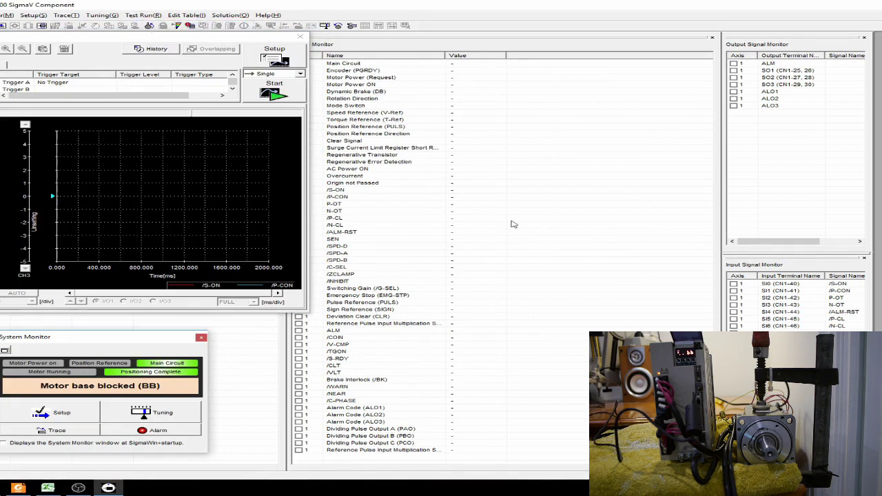
left_click(142, 15)
left_click(140, 23)
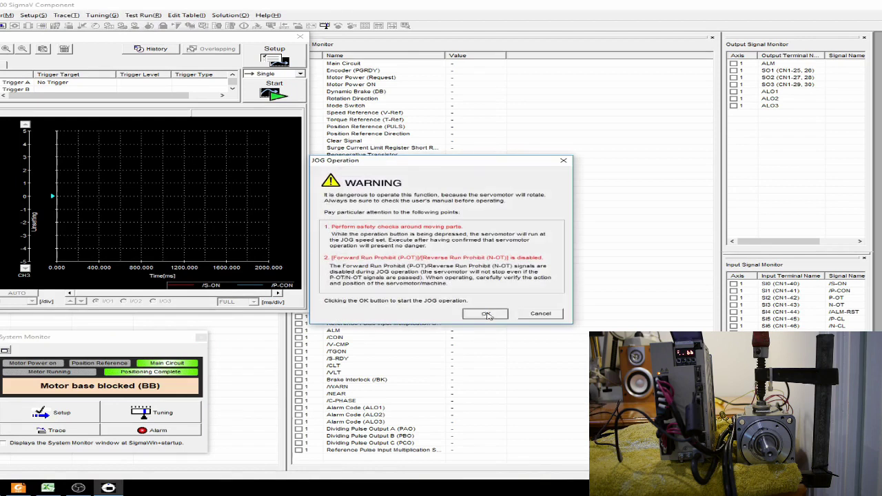
left_click(485, 313)
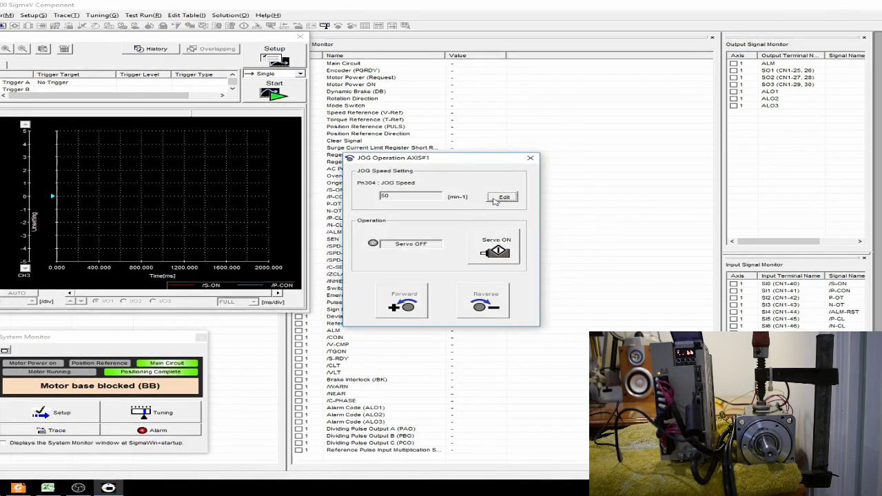
left_click(496, 251)
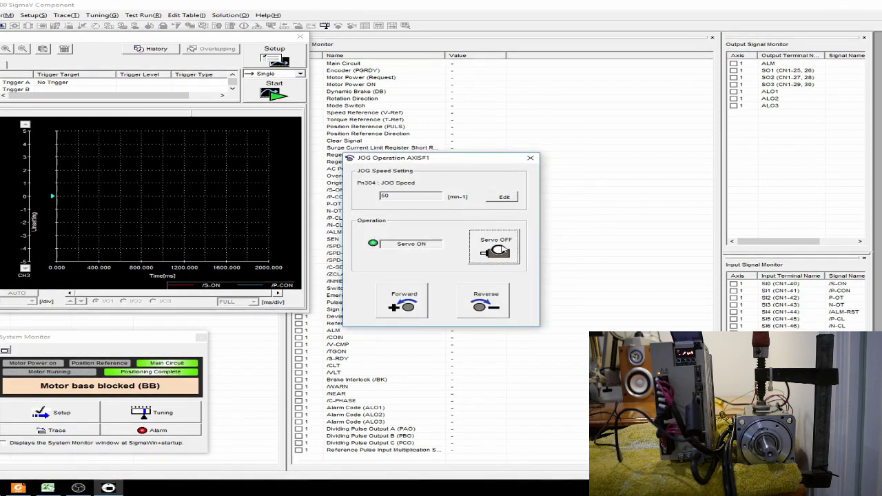
- Start a trace, jog the motor forward and in reverse while it records, and turn the servo off
left_click(275, 94)
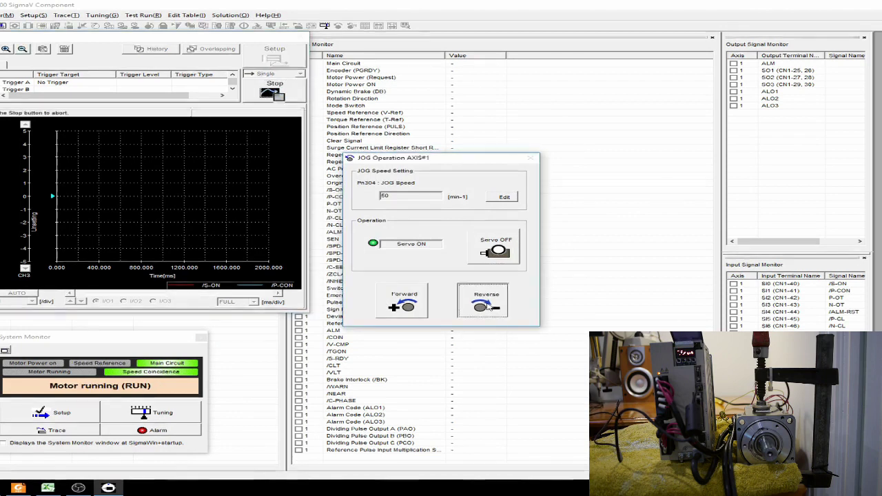
left_click(407, 307)
left_click(483, 304)
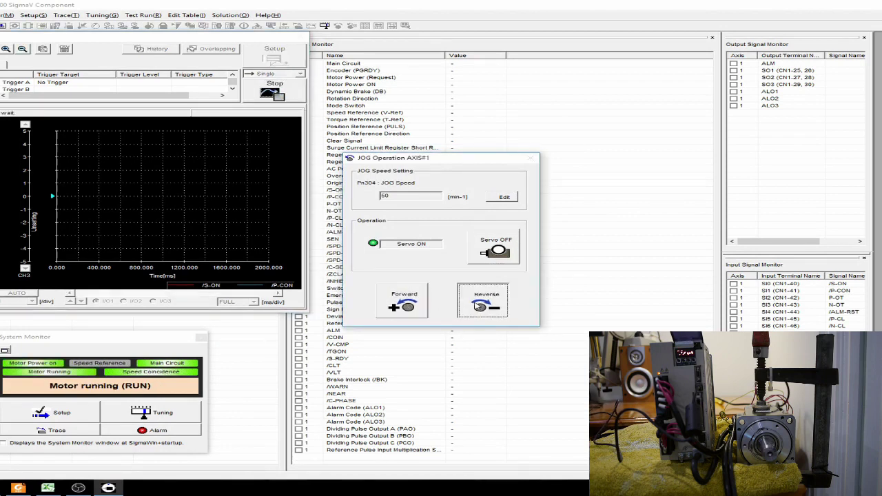
left_click(495, 249)
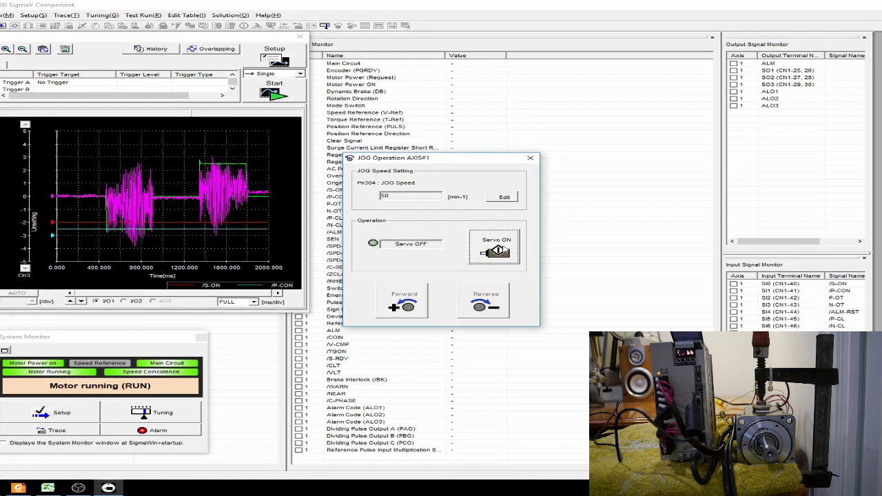
- Zoom in on the second motion burst in the trace graph to examine its speed and torque curves
left_click(238, 165)
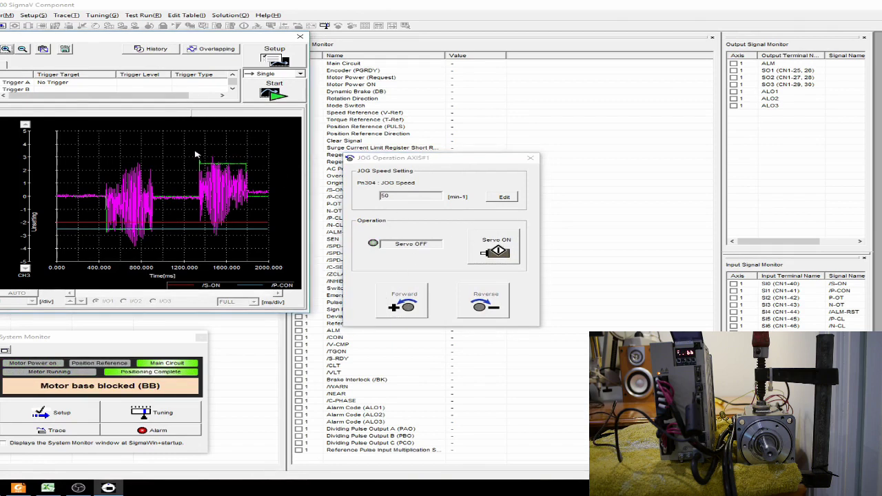
left_click_drag(196, 154, 276, 246)
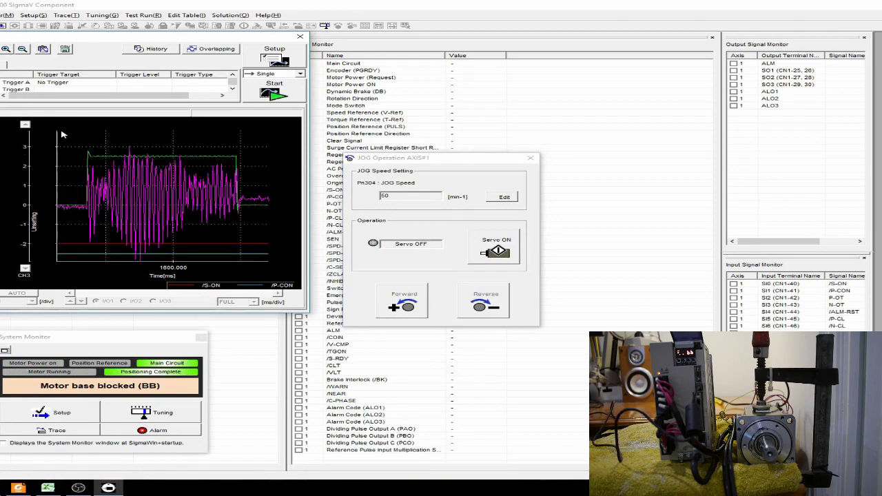
mouse_move(62, 134)
left_mouse_down()
mouse_move(191, 203)
mouse_move(260, 262)
left_mouse_up()
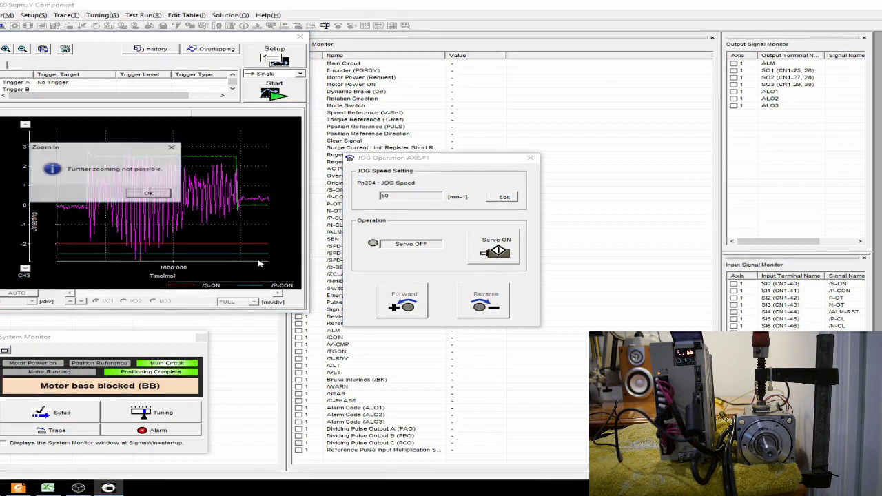
left_click(146, 194)
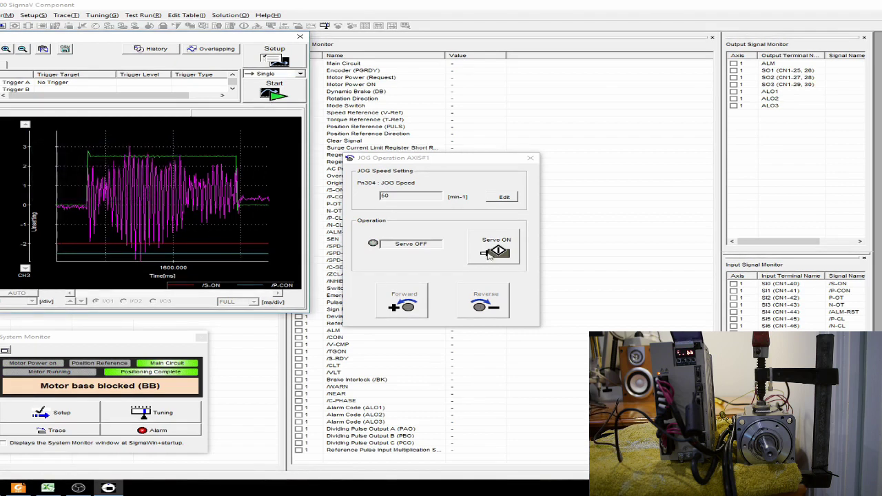
- Replace JOG Operation with Program JOG Operation and apply 5 as the number of program JOG movements (Pn536)
left_click(529, 158)
left_click(143, 15)
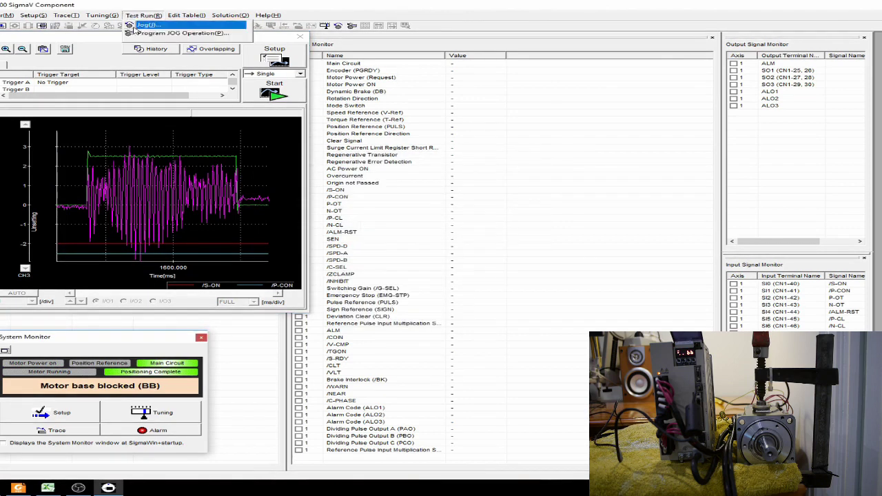
left_click(140, 34)
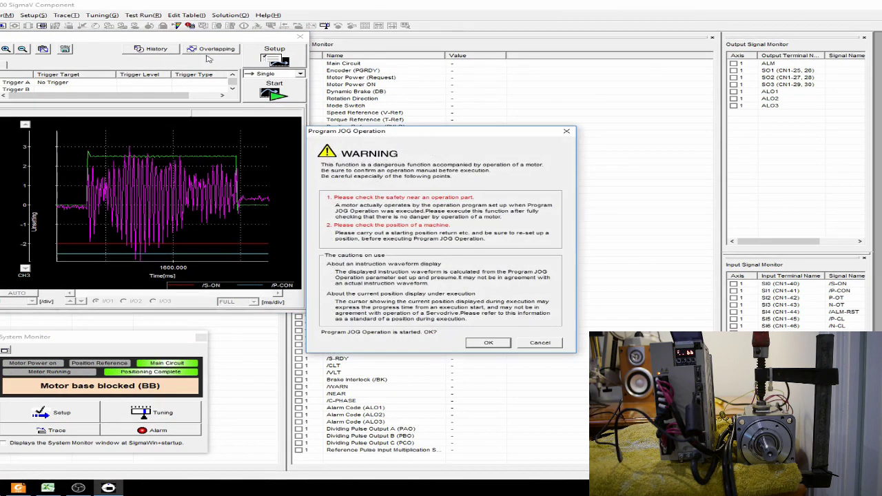
left_click(488, 341)
left_click_drag(386, 129, 466, 111)
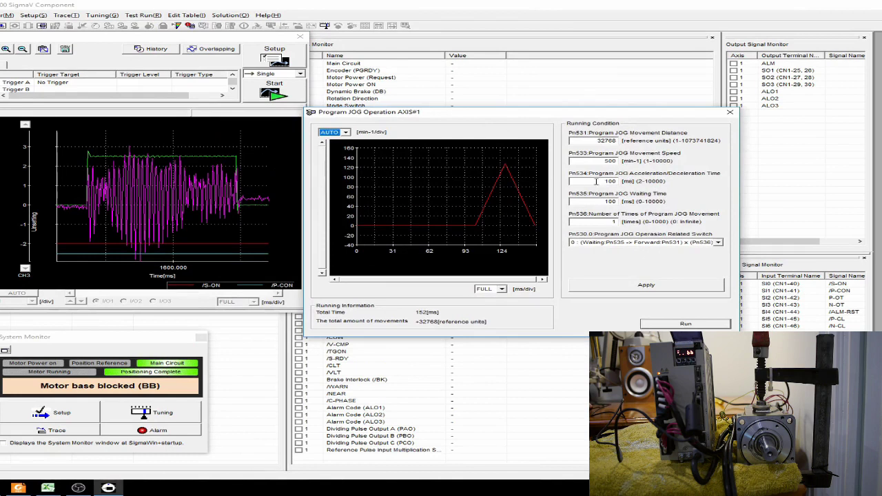
left_click(615, 221)
type("5")
left_click(642, 283)
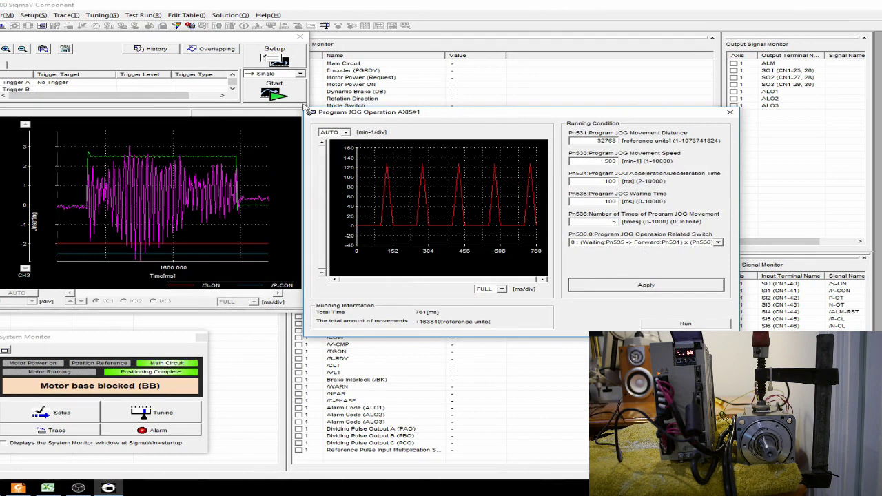
- Start a new trace without saving the old graph, and turn the servo on in the Program JOG run stage
left_click(273, 94)
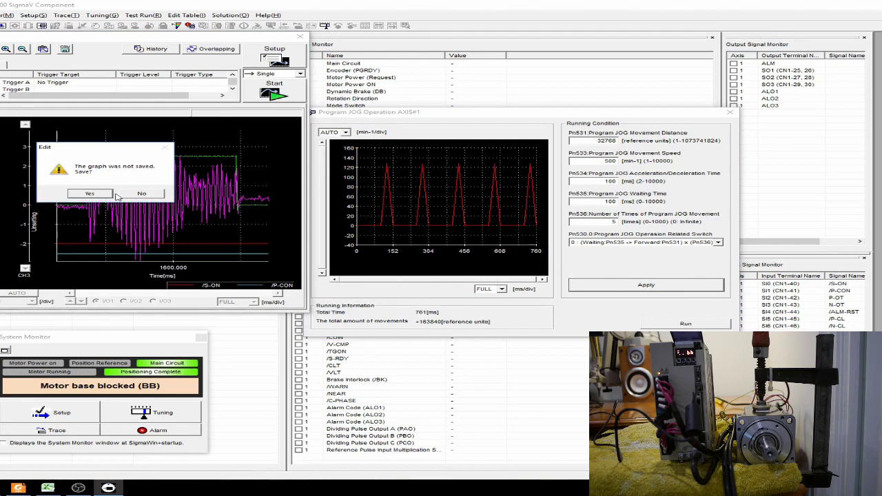
left_click(137, 196)
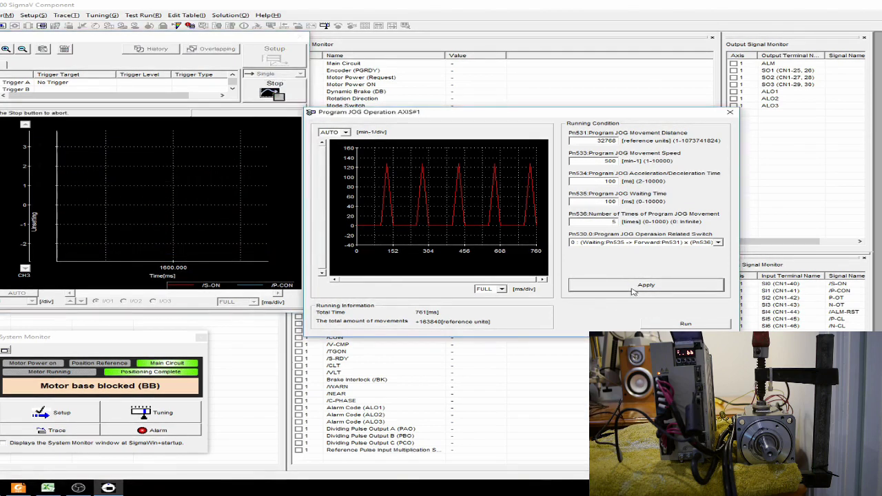
left_click(686, 323)
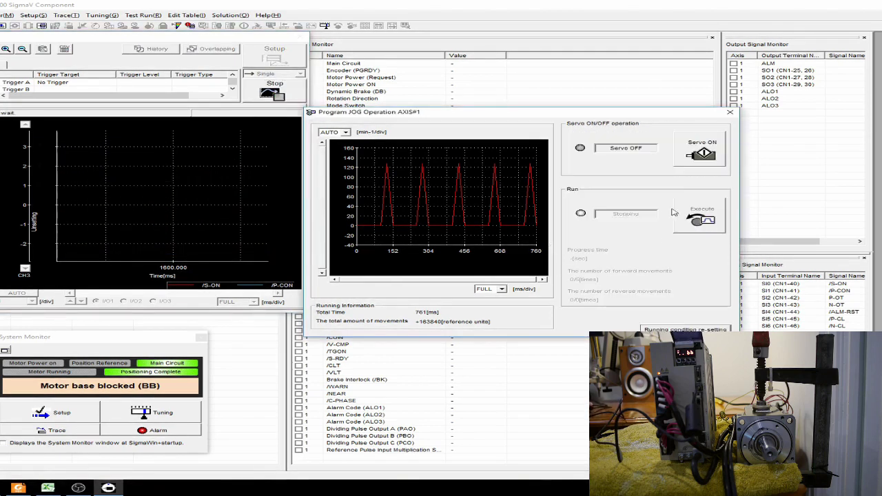
left_click(696, 162)
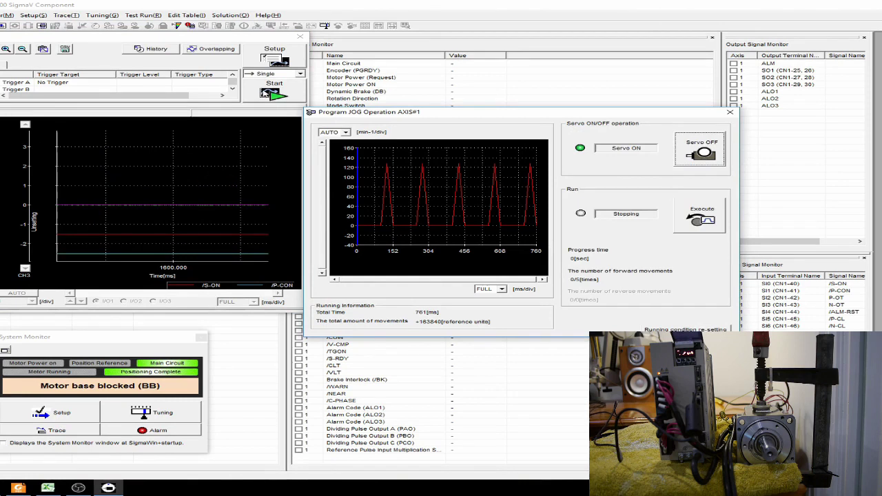
- Restart the trace, discarding the previous graph, and execute the program JOG run
left_click(268, 93)
left_click(142, 193)
left_click(697, 219)
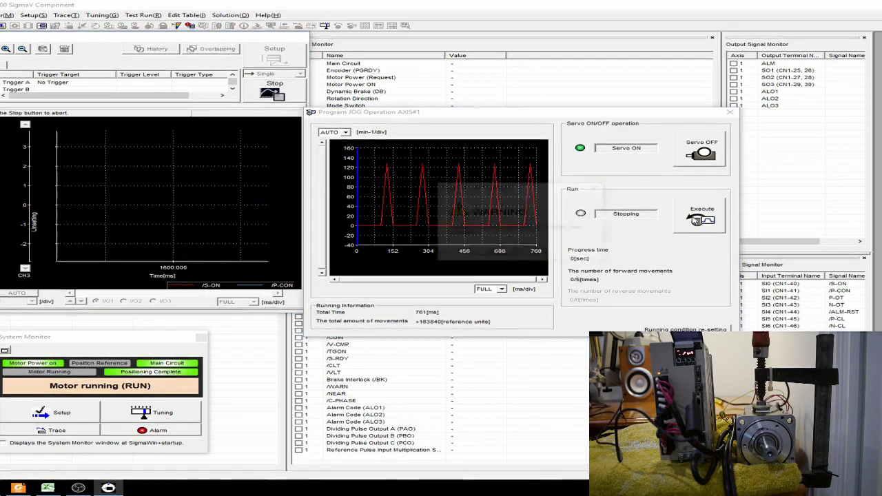
left_click(534, 258)
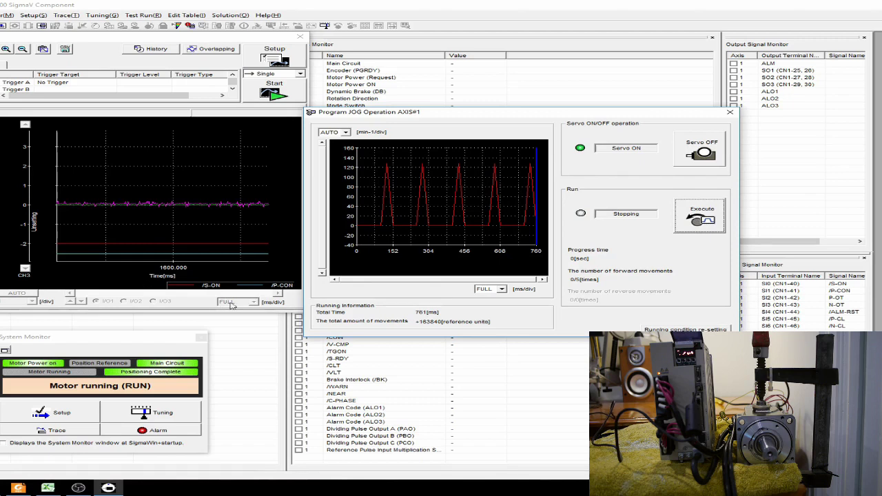
- Turn the servo off and close Program JOG Operation and the Trace window without saving the graph
left_click(713, 159)
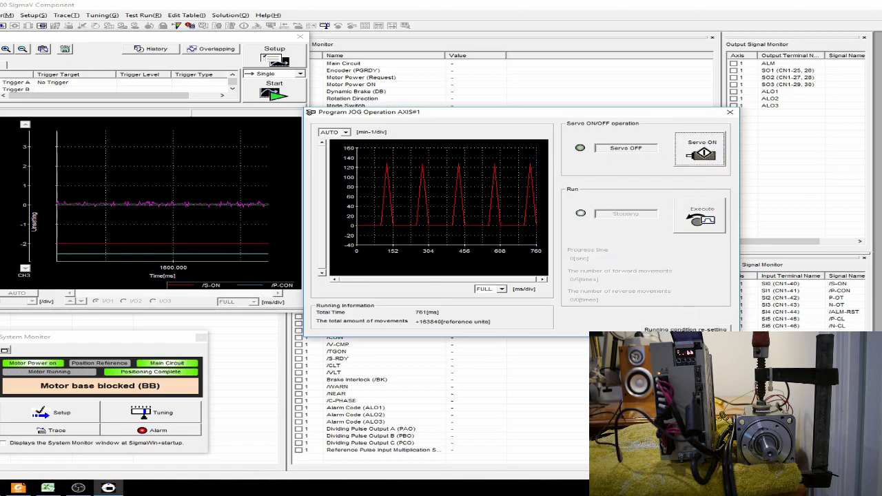
left_click(729, 112)
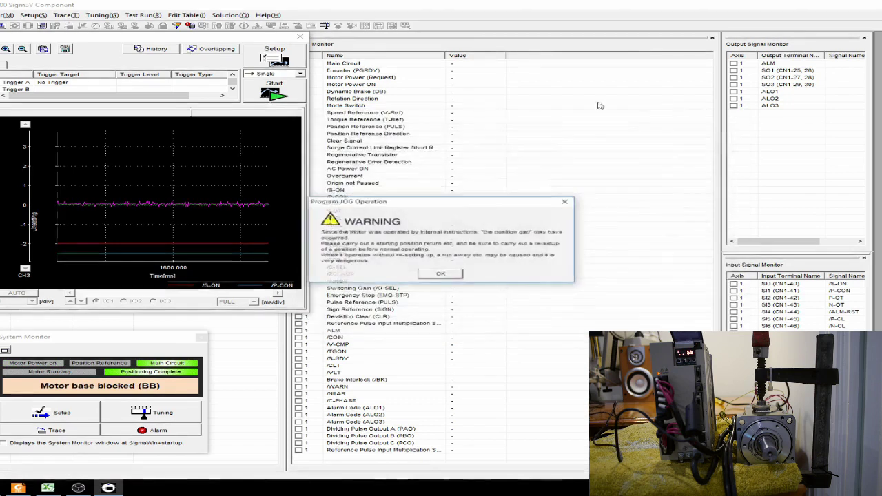
left_click(440, 274)
left_click(300, 37)
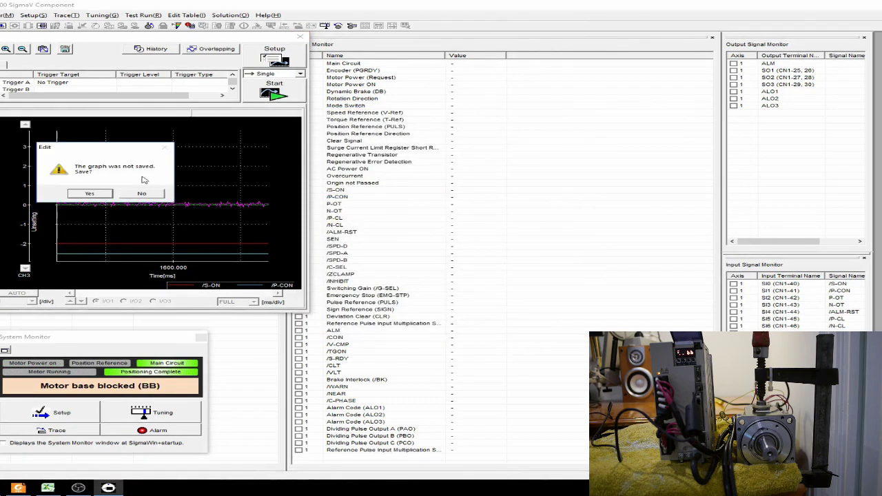
left_click(141, 193)
- Open Mechanical Analysis, review its reference conditions, leave the function without measuring, and close the System Monitor
left_click(144, 15)
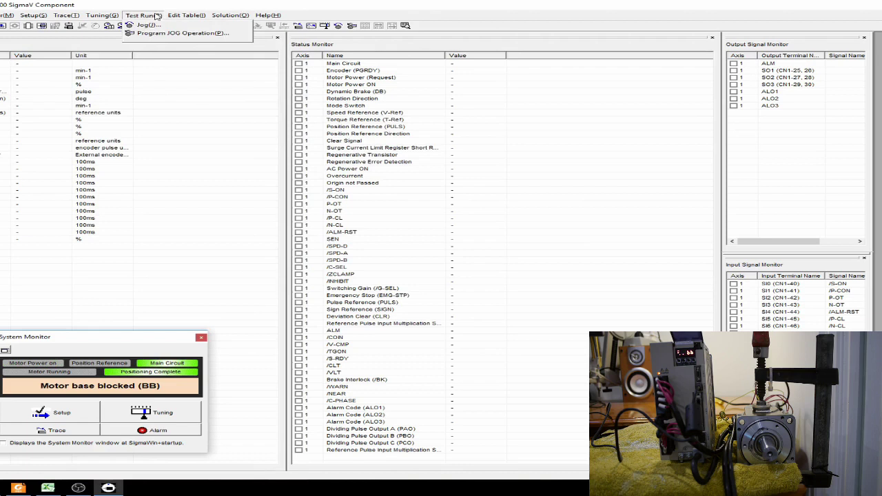
mouse_move(219, 16)
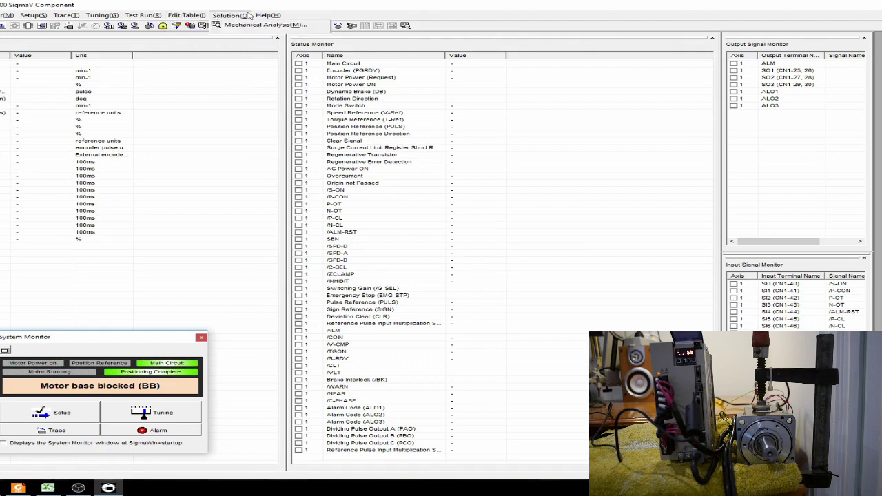
mouse_move(260, 17)
left_click(251, 26)
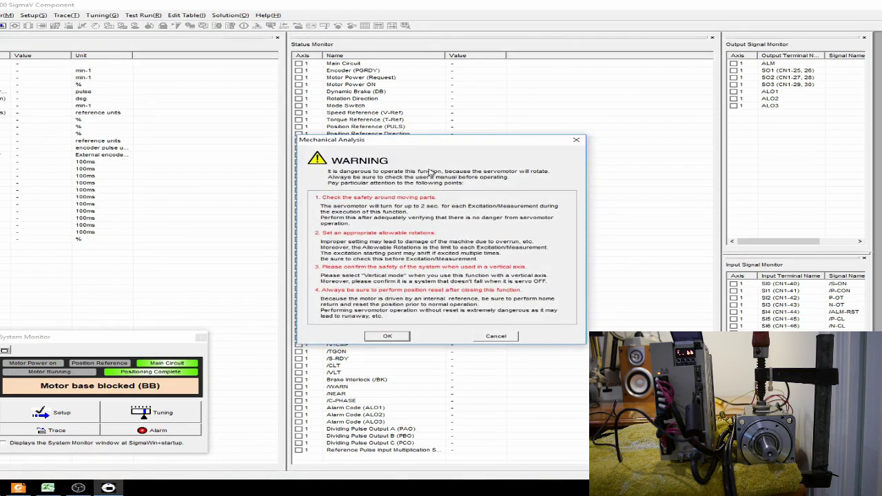
left_click(405, 335)
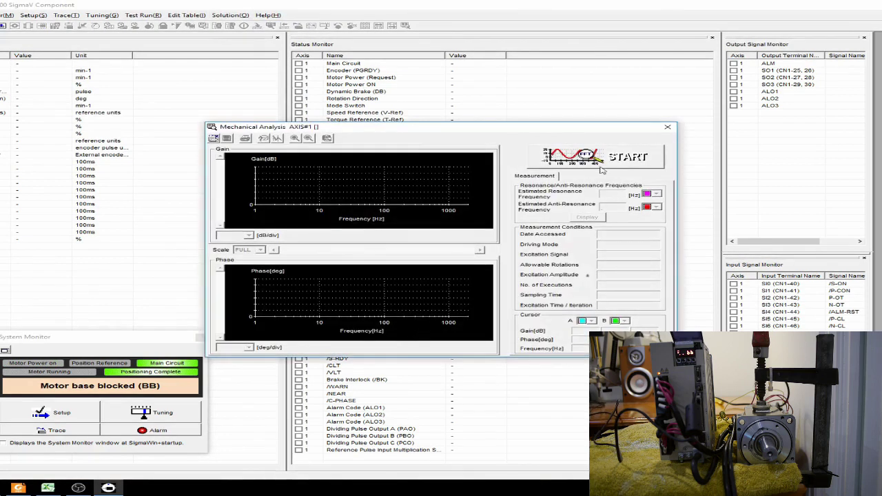
left_click(600, 158)
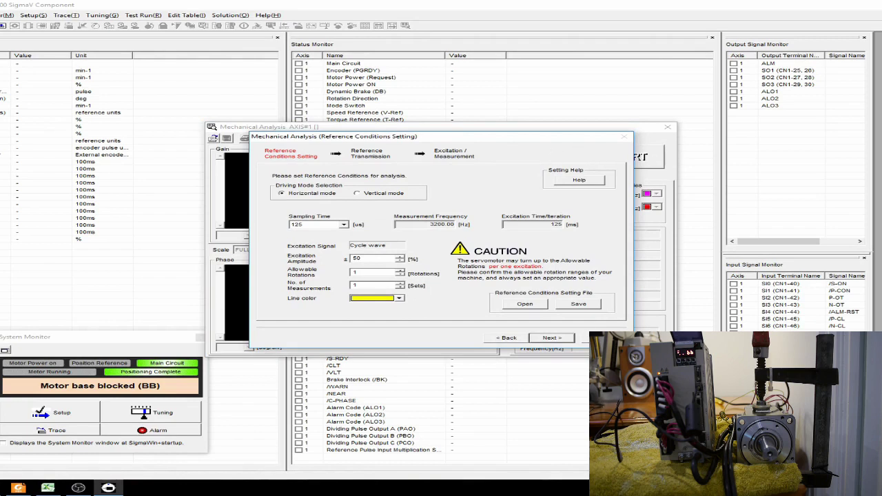
left_click(563, 337)
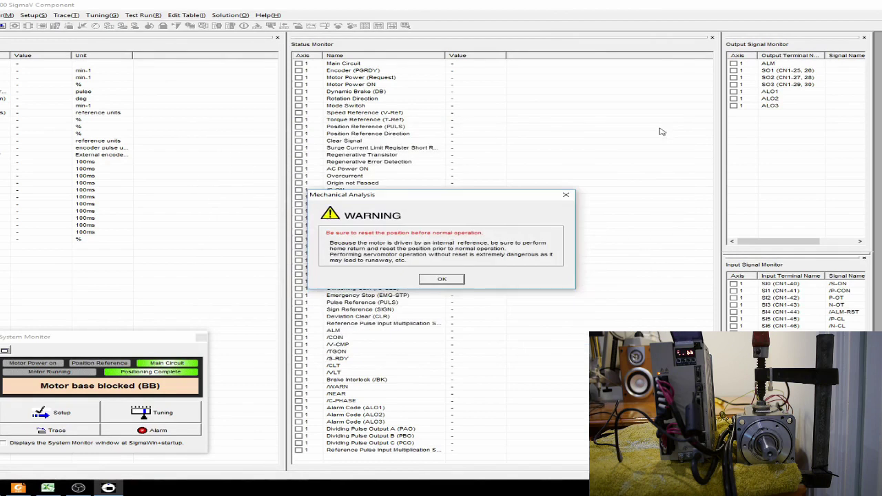
left_click(454, 279)
left_click(200, 337)
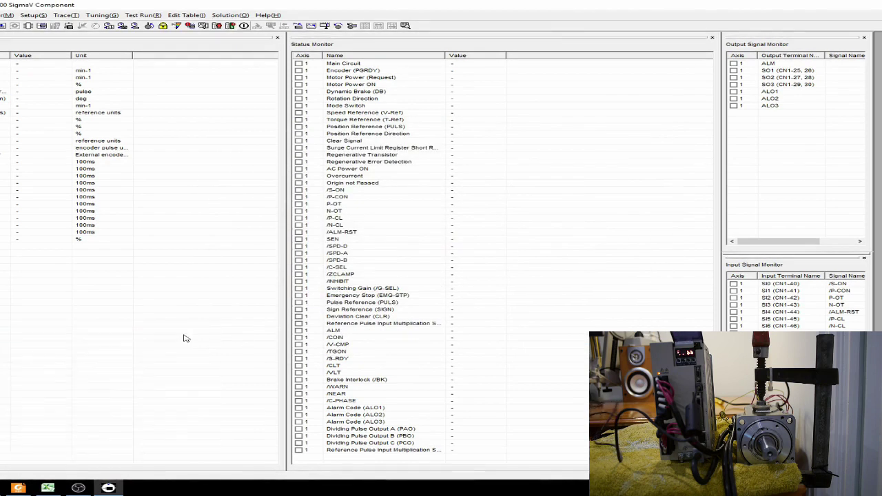